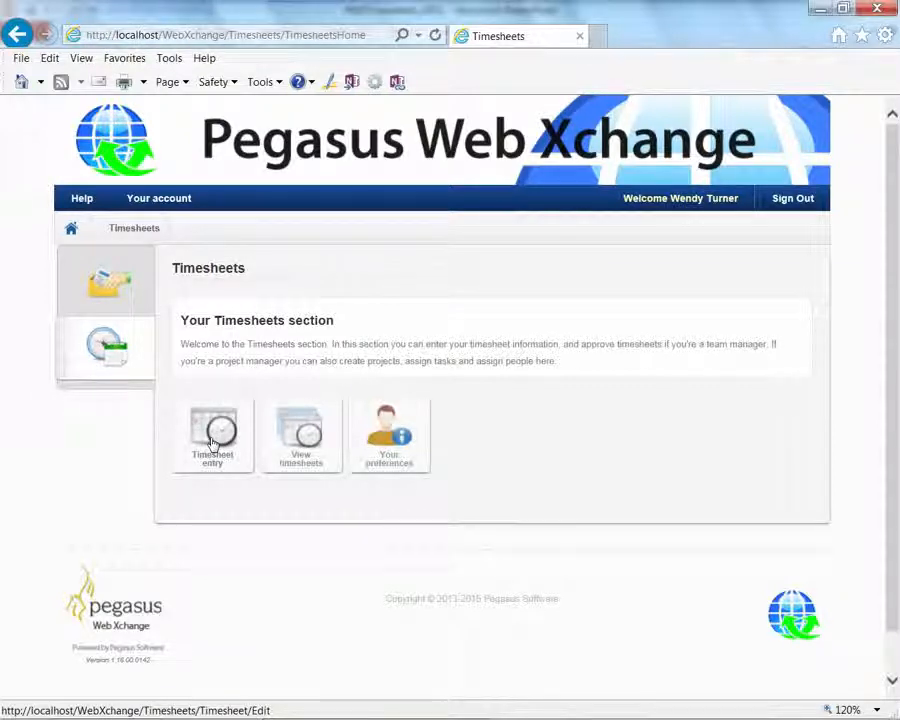
Open timesheet entry and add the A01_Head Office - Training - Point of Sale activity with 7.50 hours on Monday 25/05 and Tuesday 26/05
left_click(212, 442)
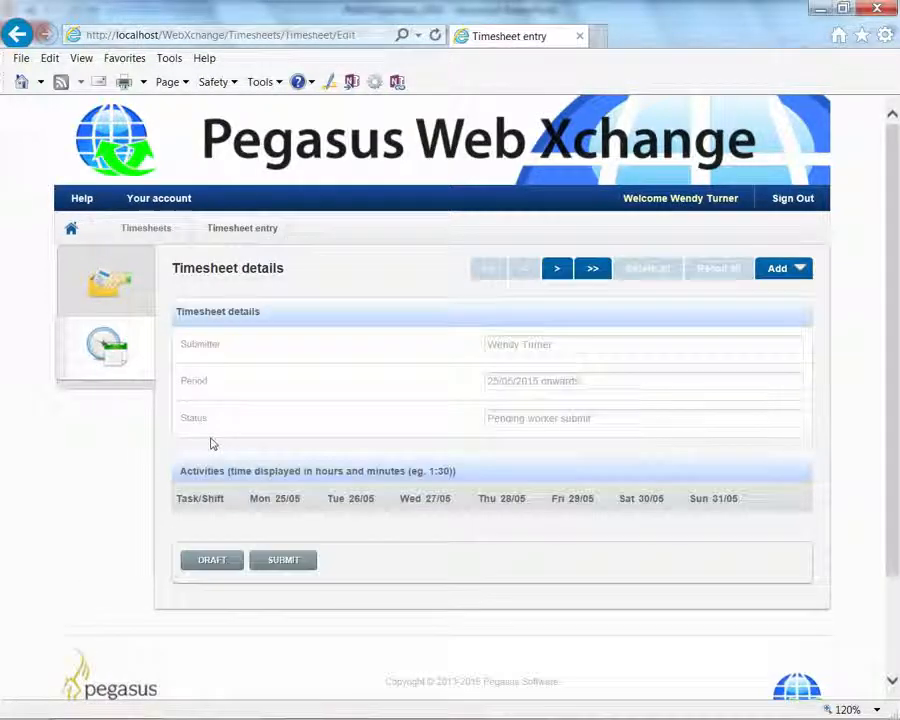
left_click(778, 270)
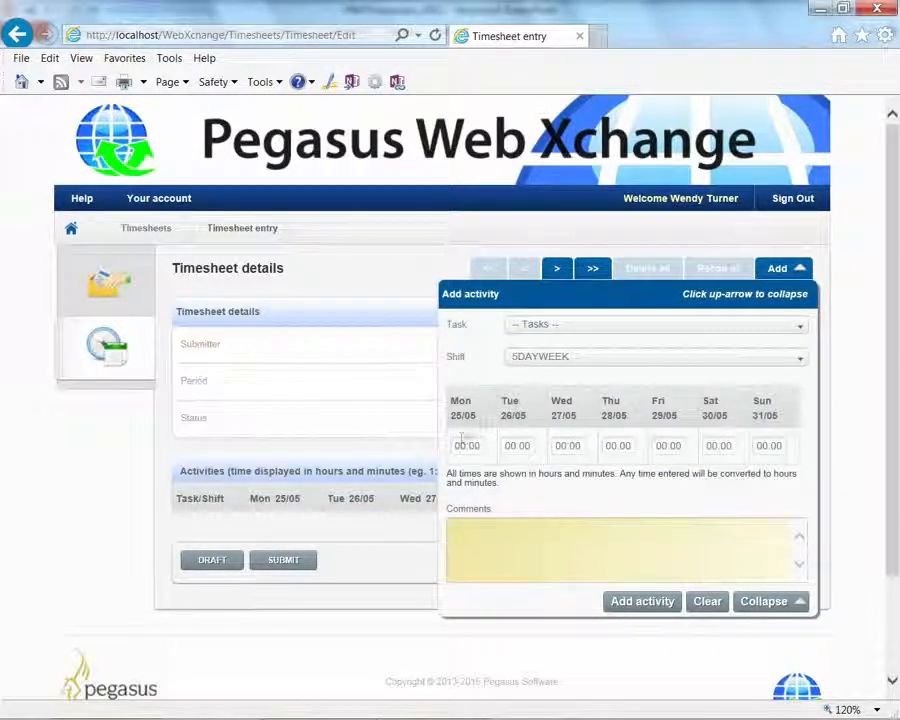
left_click(802, 333)
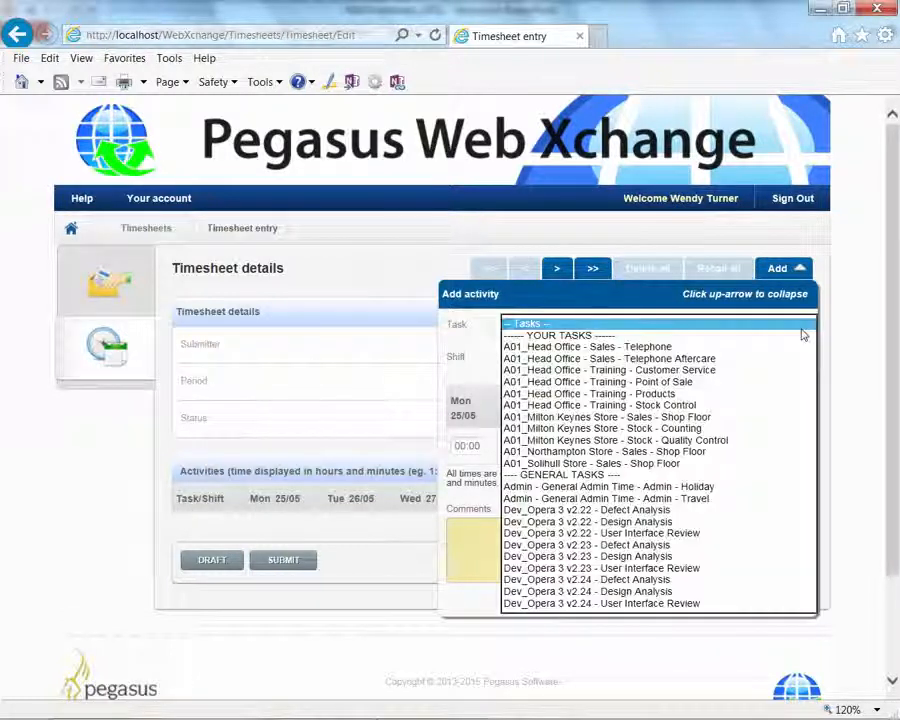
left_click(741, 385)
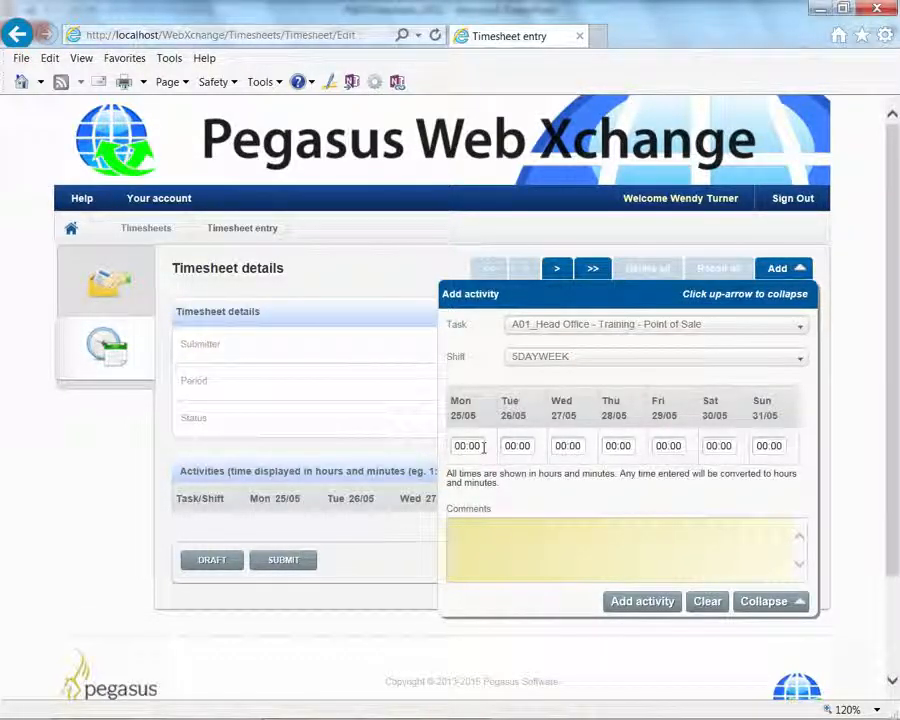
left_click_drag(484, 447, 451, 446)
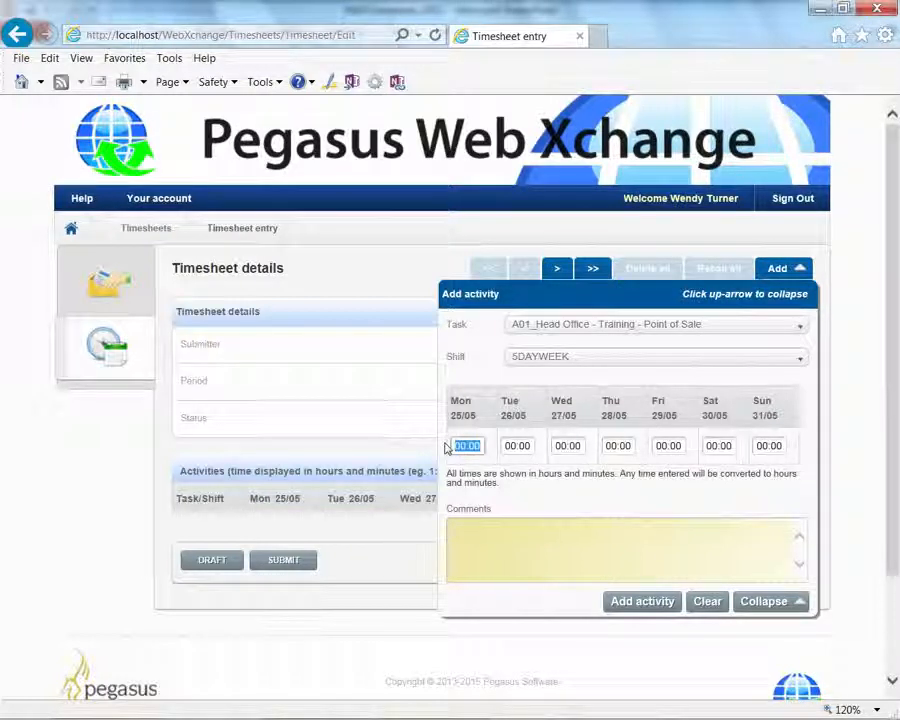
type("7.50")
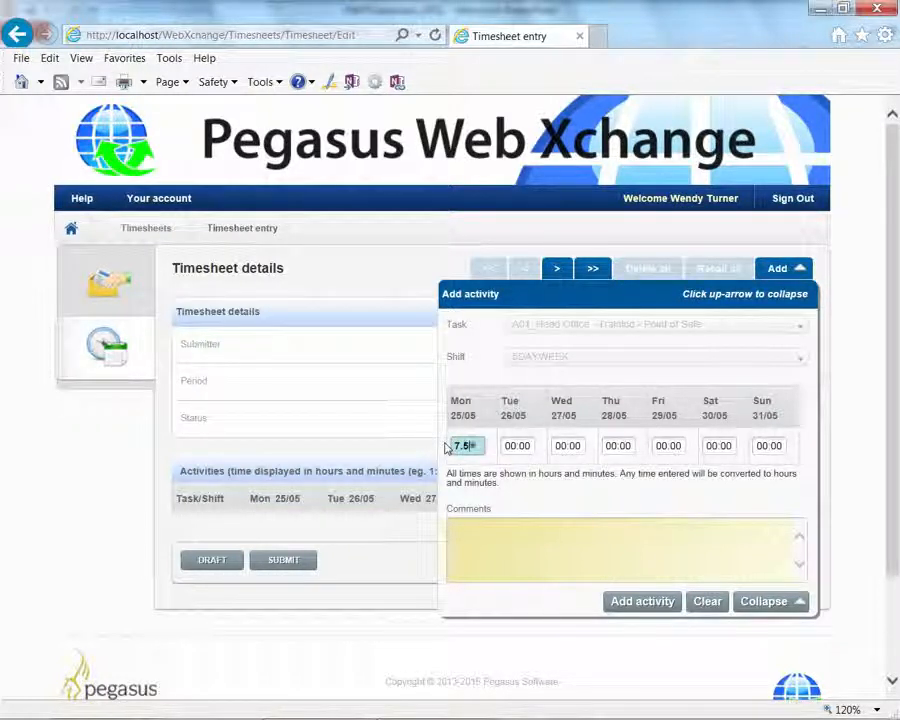
key("Tab")
type("7.80")
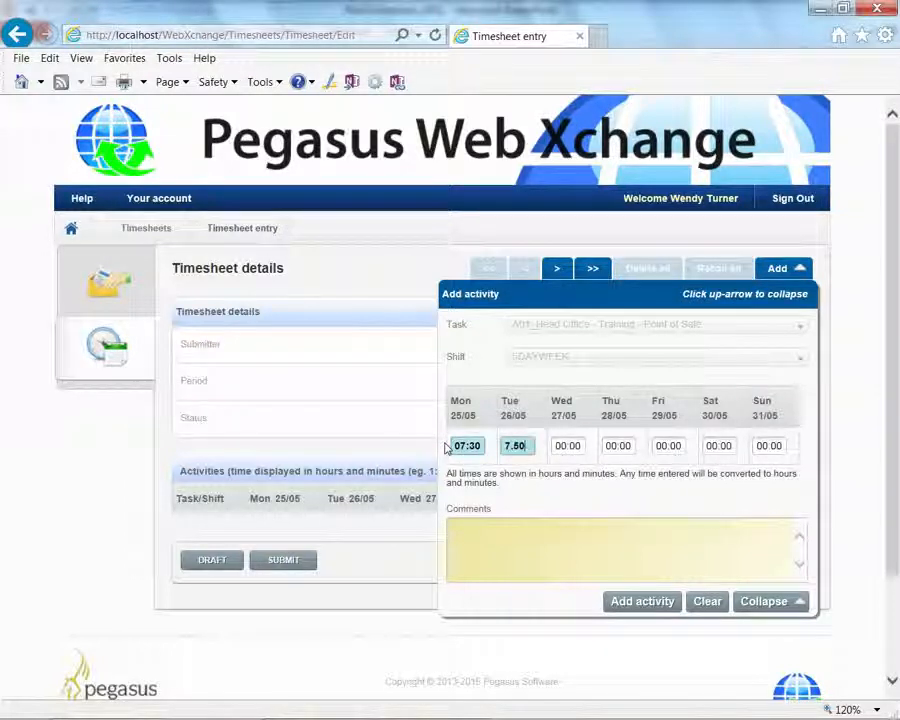
key("Tab")
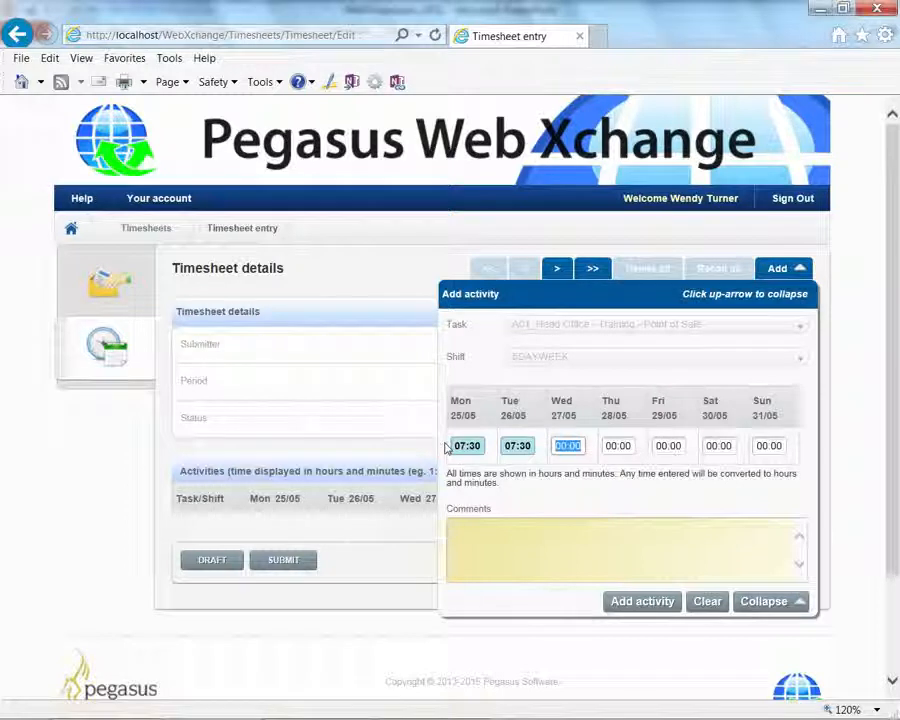
left_click(653, 603)
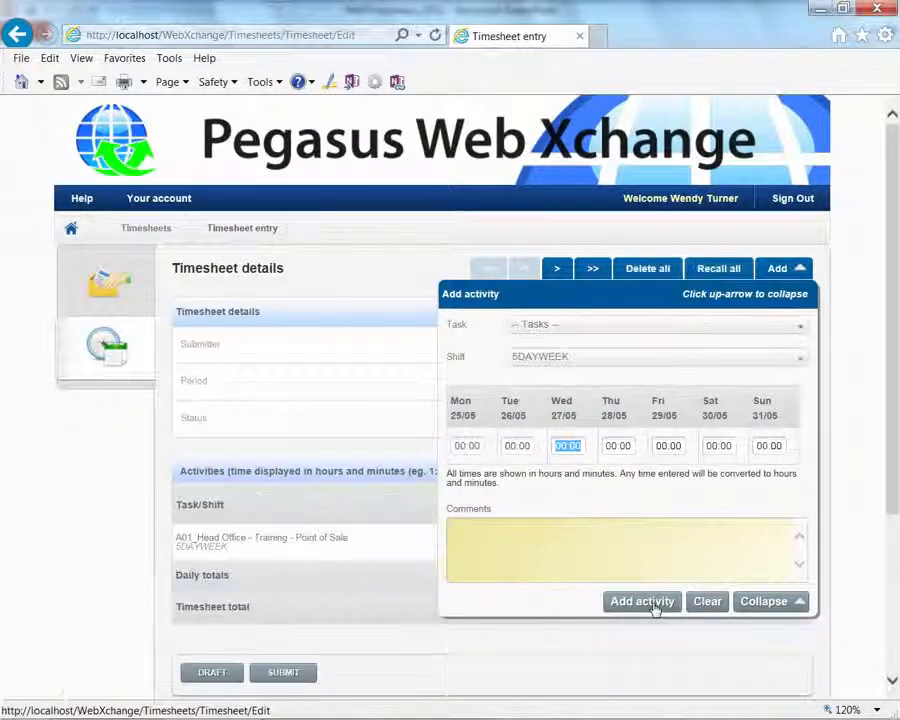
Add the A01_Northampton Store - Sales - Shop Floor activity with 7.50 hours on Wednesday 27/05
left_click(800, 330)
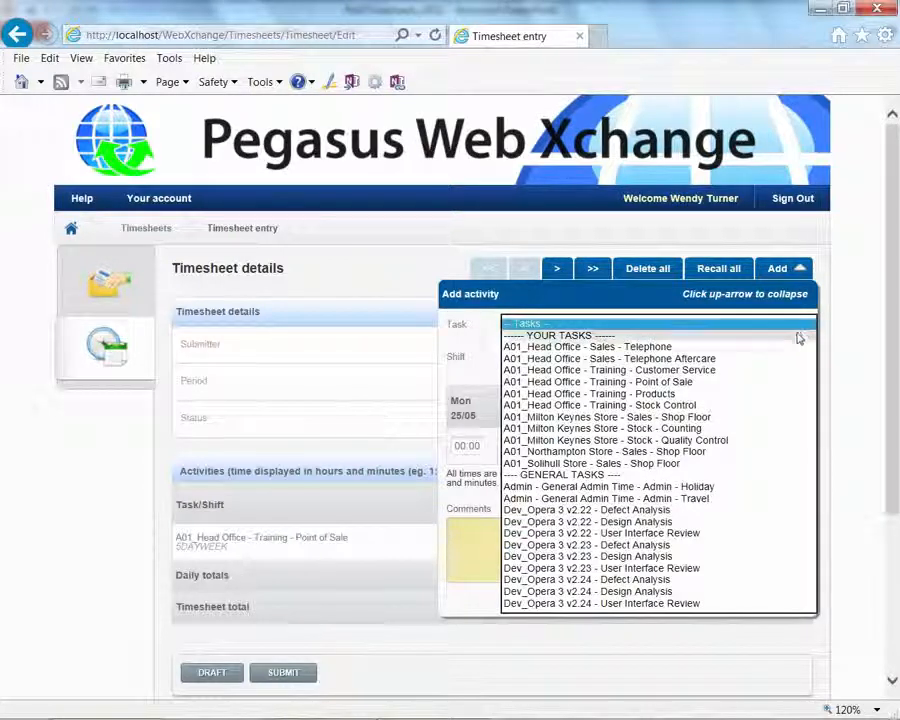
left_click(743, 452)
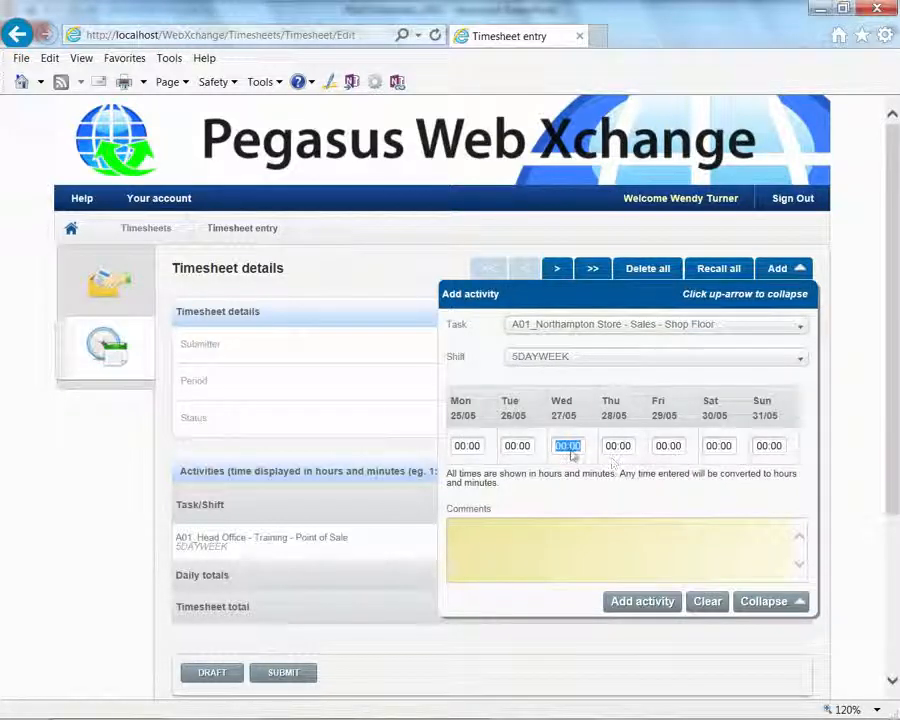
type("7")
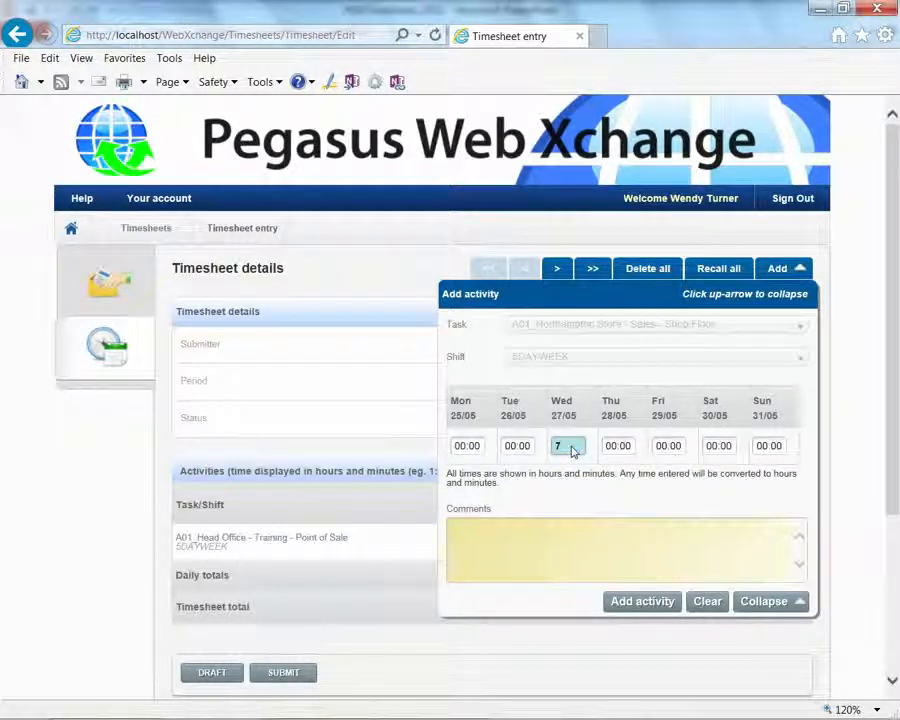
type(".50")
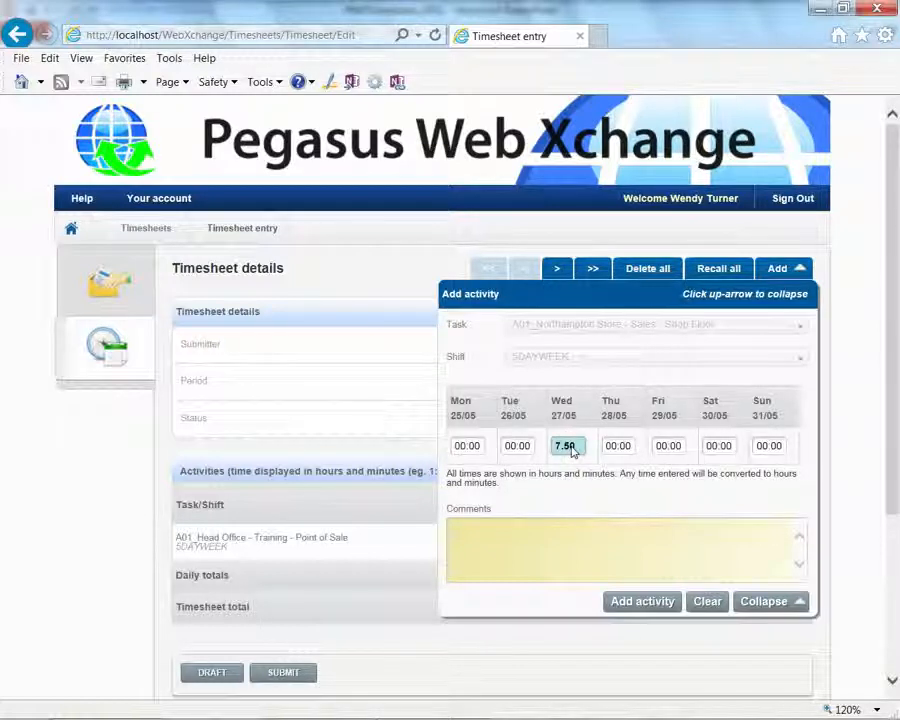
key("Tab")
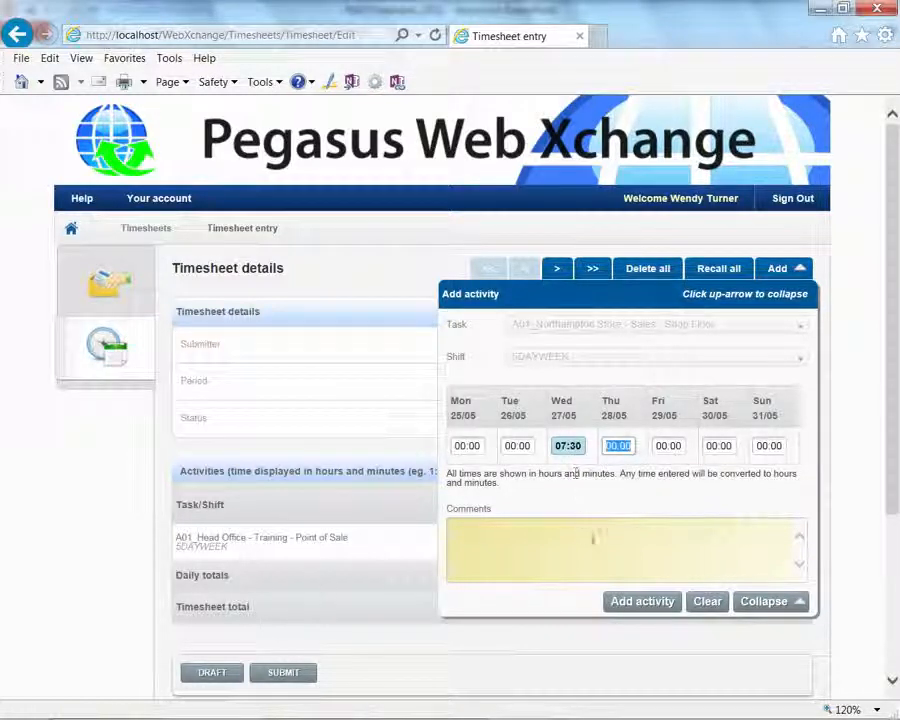
left_click(620, 604)
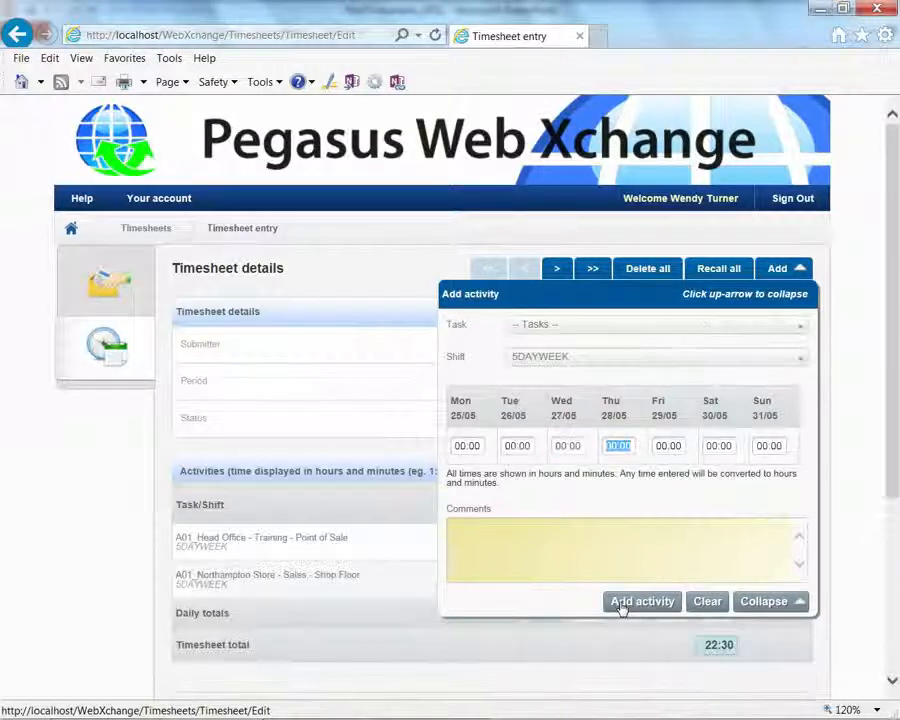
Add the A01_Milton Keynes Store - Stock - Counting activity with 4.00 hours on Thursday 28/05
left_click(801, 328)
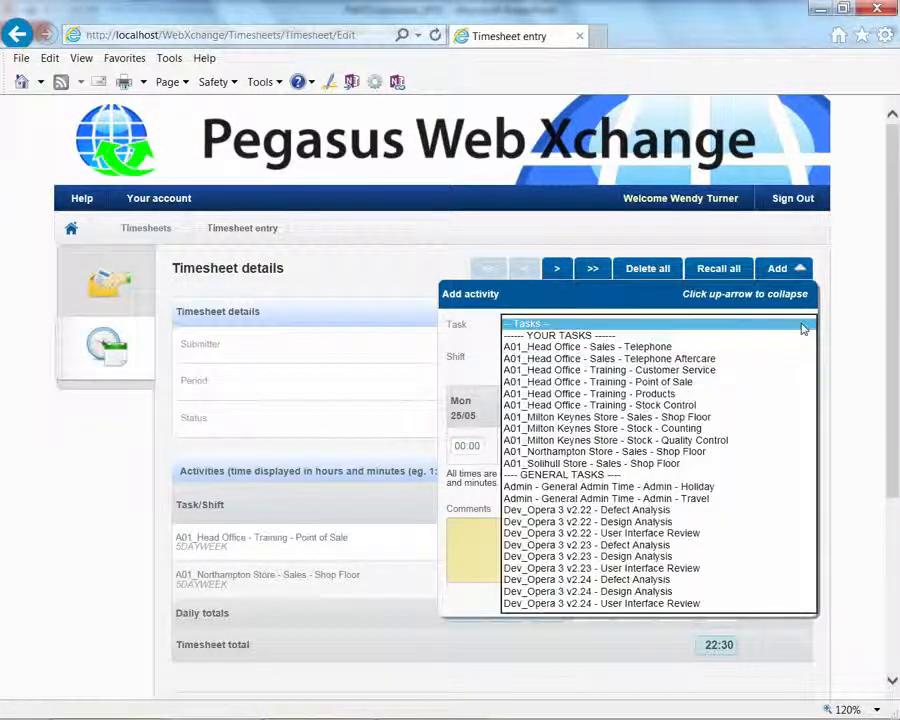
left_click(725, 431)
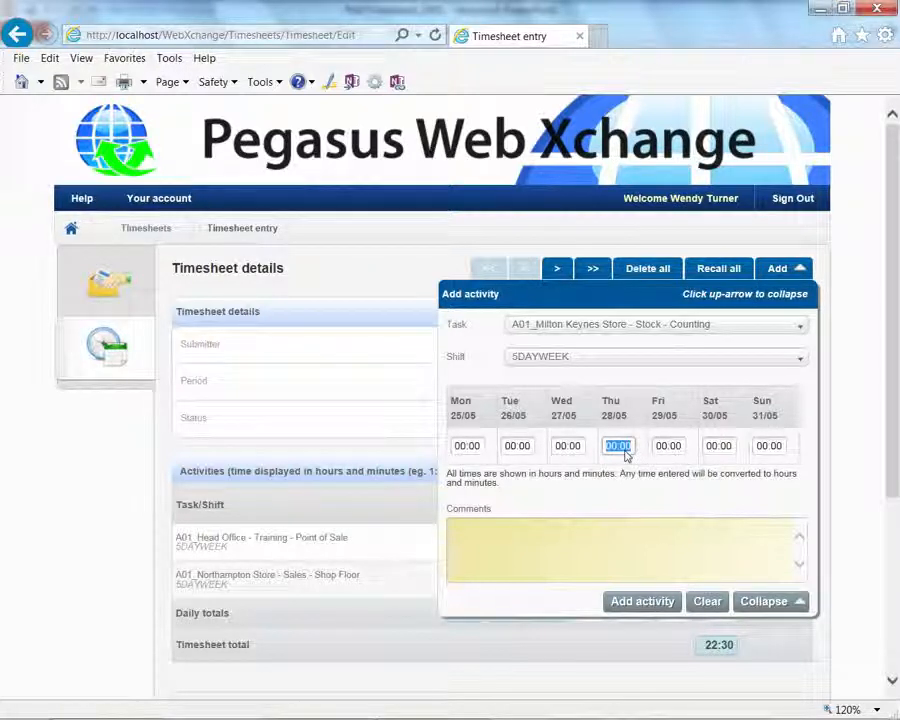
type("4.00")
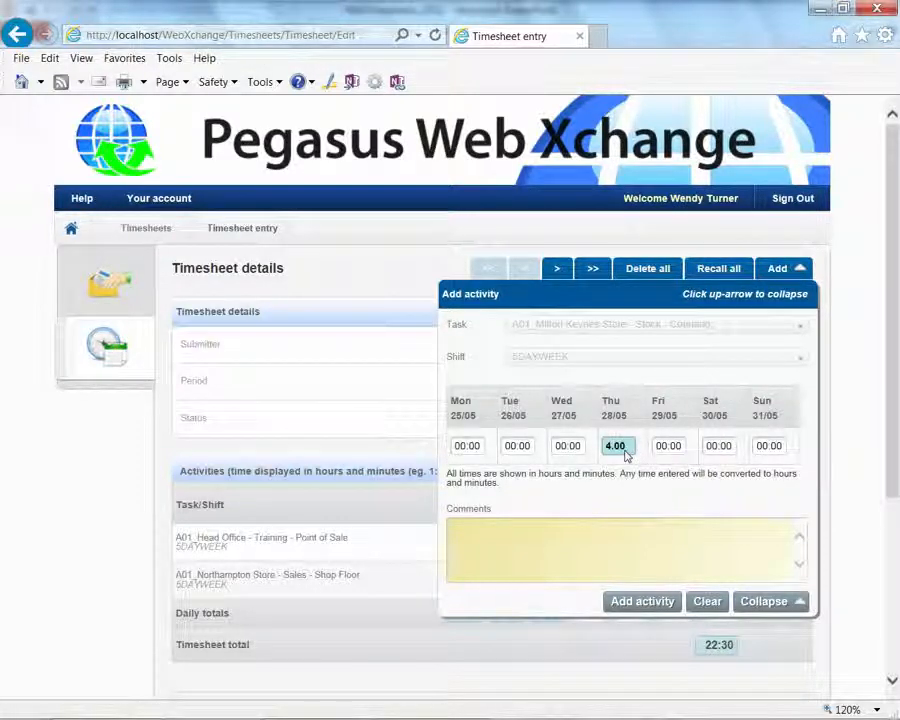
left_click(643, 601)
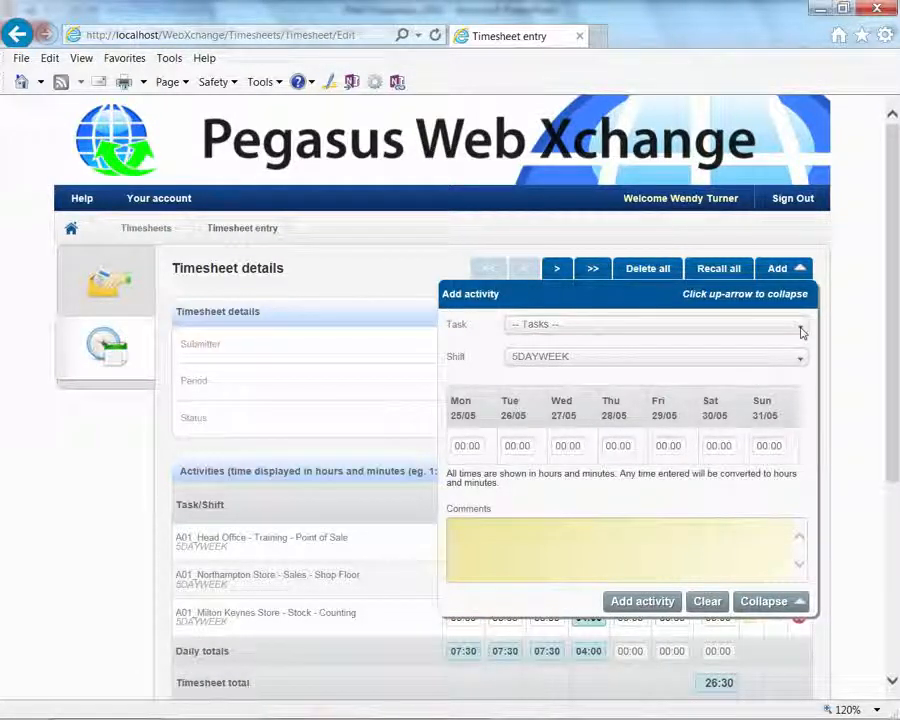
Add the A01_Milton Keynes Store - Stock - Quality Control activity with 3.50 hours on Thursday 28/05
left_click(801, 330)
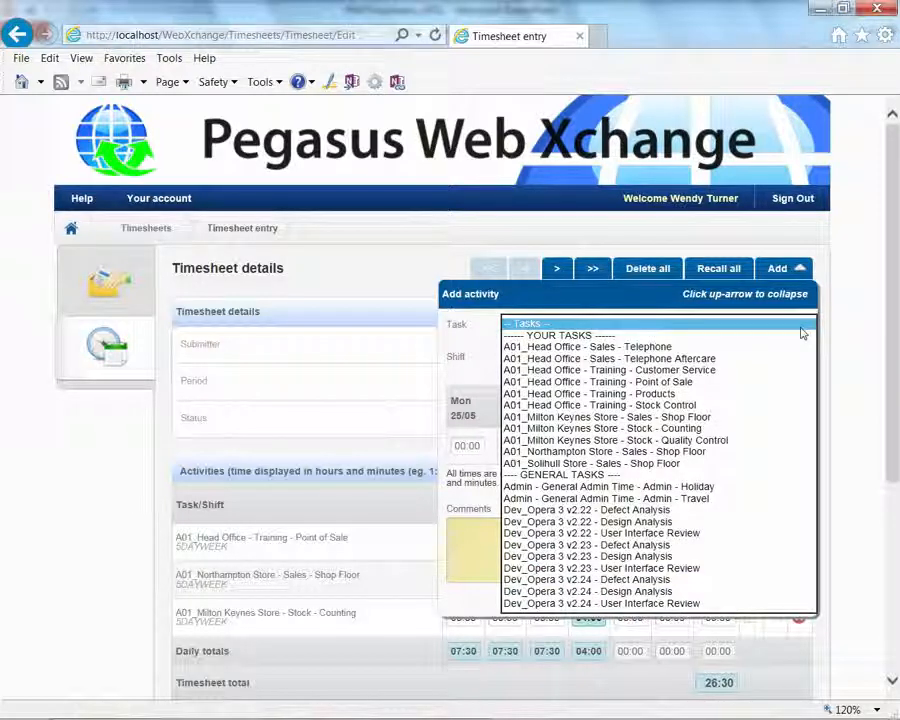
left_click(755, 441)
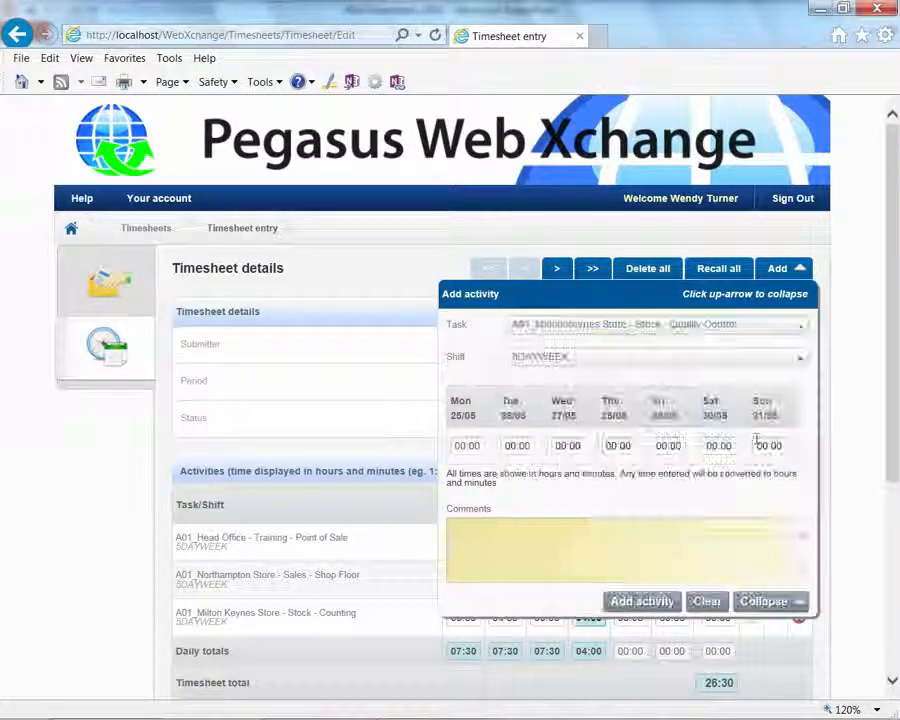
left_click(622, 447)
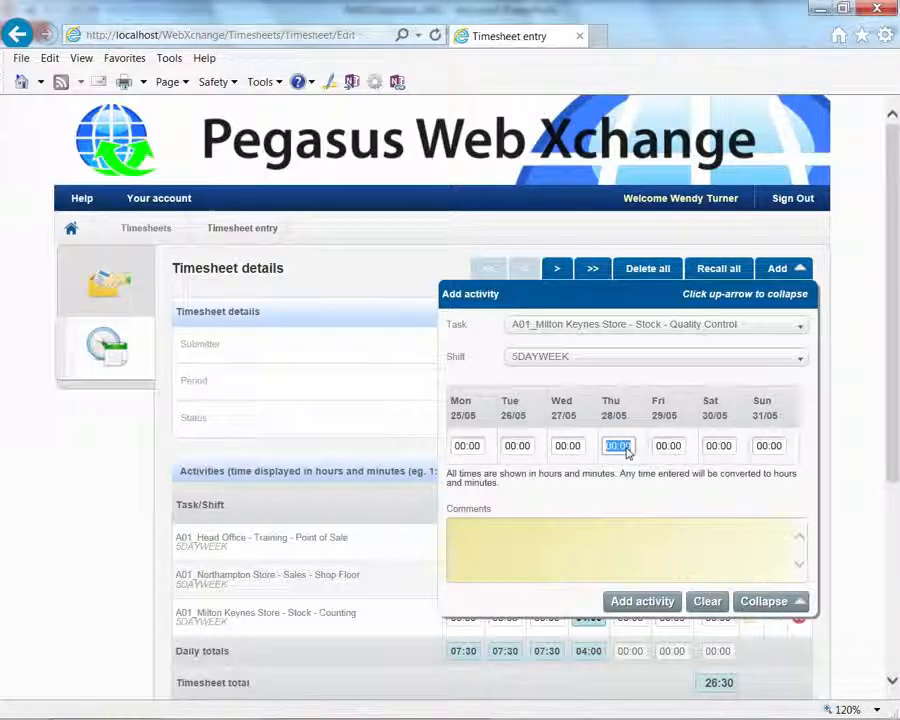
type("3.50")
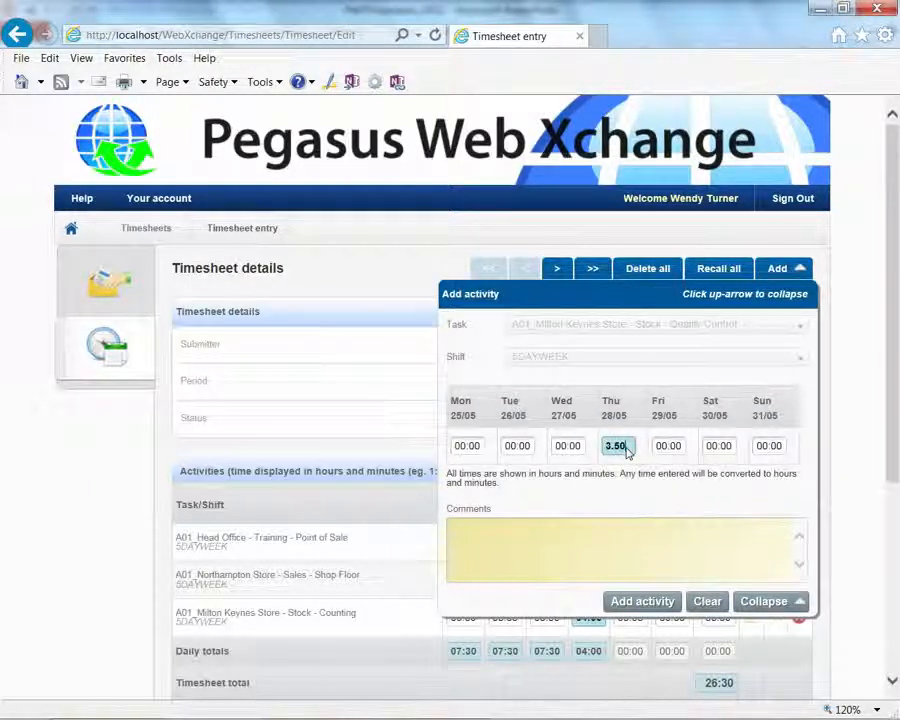
key("Tab")
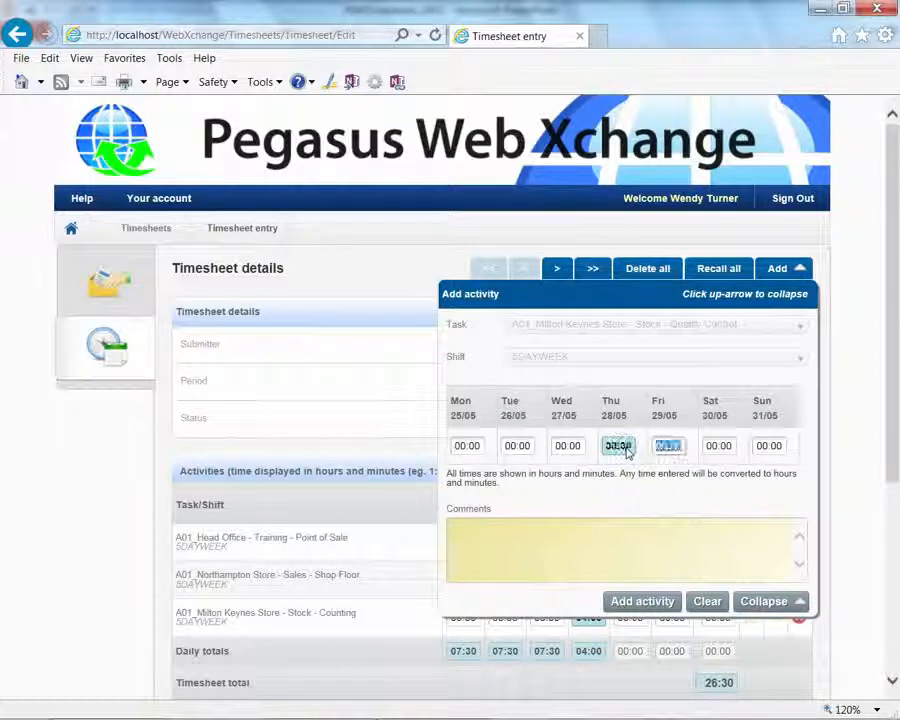
left_click(632, 602)
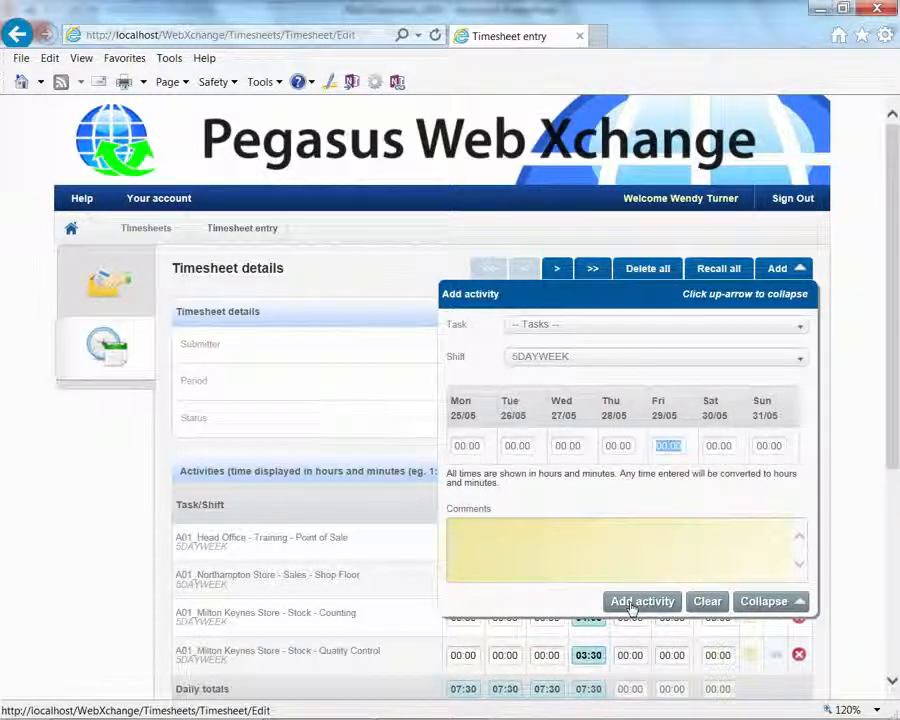
Add the Admin - General Admin Time - Admin - Holiday activity with 7.5 hours on Friday 29/05 and collapse the activity form
left_click(803, 327)
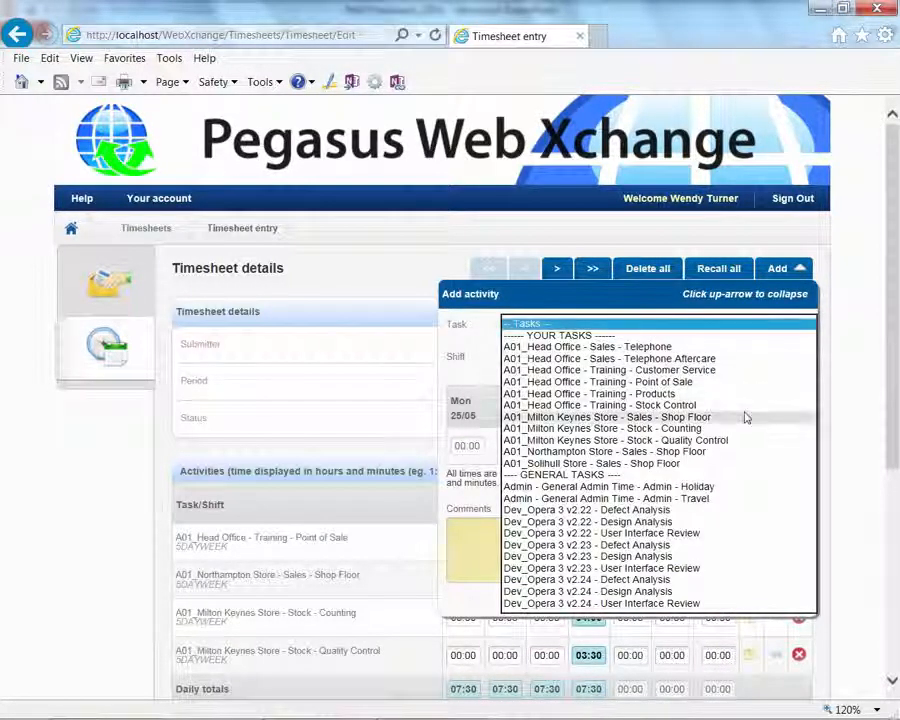
left_click(732, 488)
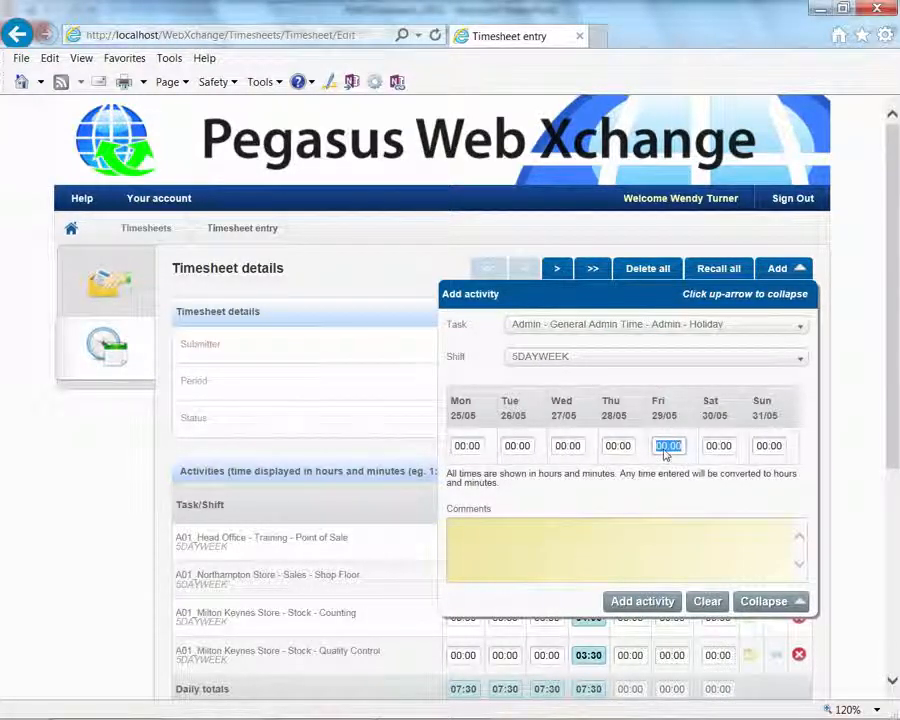
type("7.5")
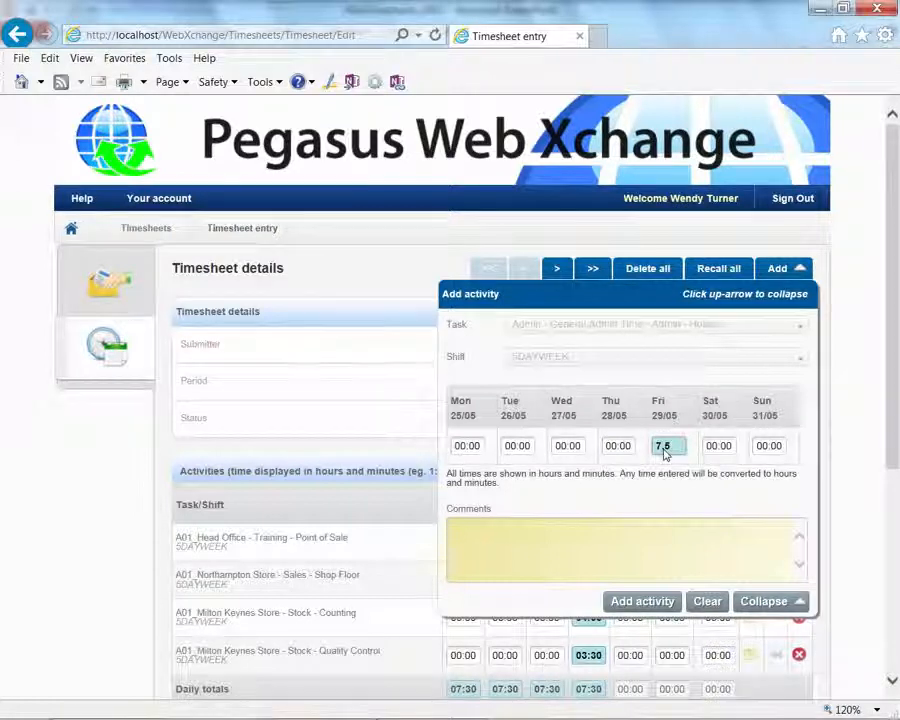
key("Tab")
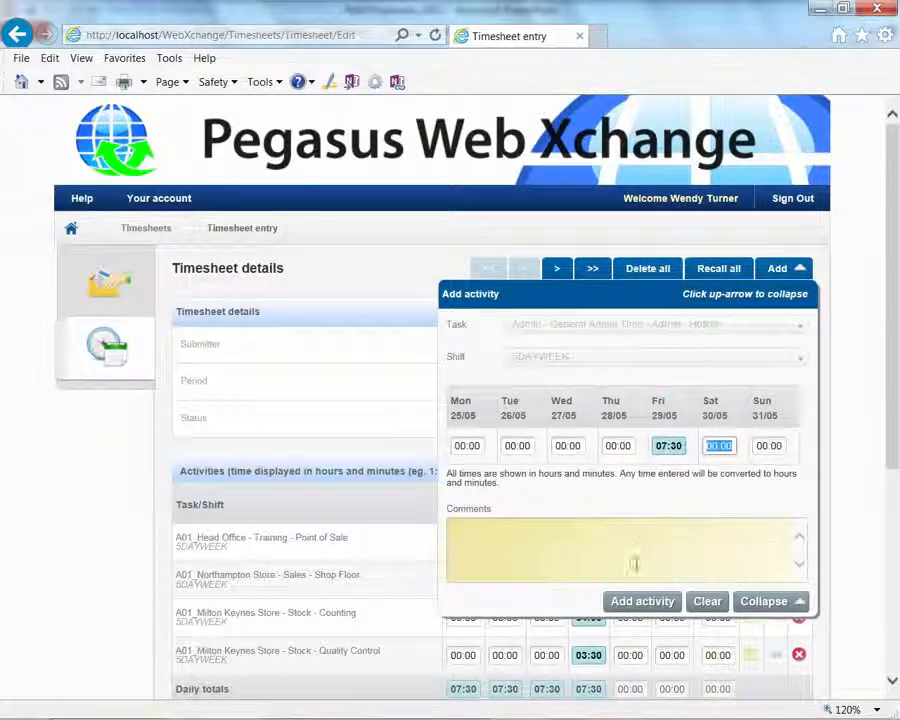
left_click(655, 603)
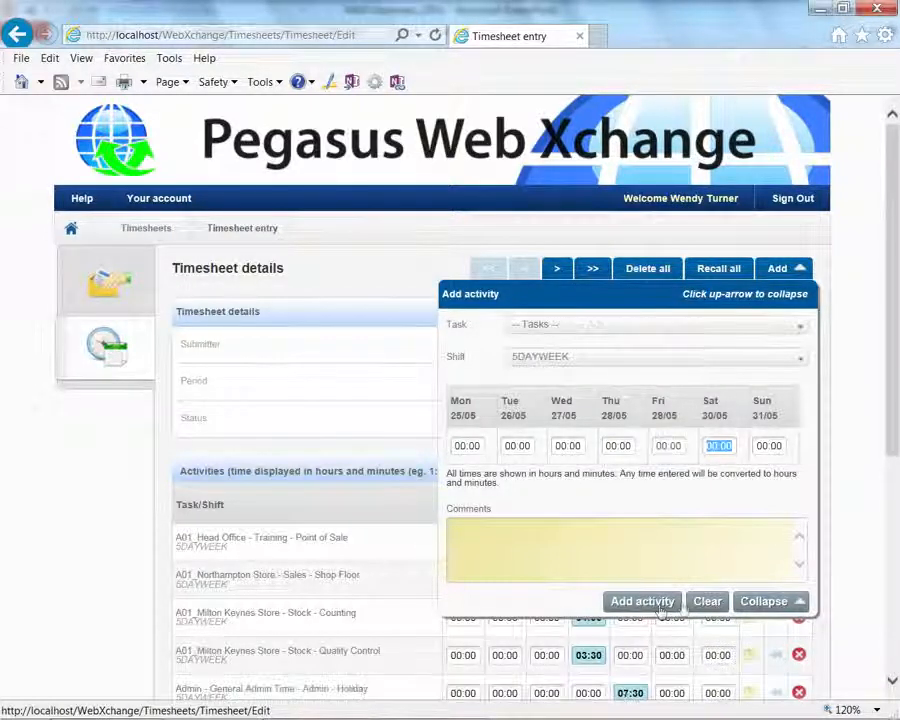
left_click(760, 601)
Add the comment "Booked with Personnel" to the Admin - General Admin Time - Admin - Holiday activity and submit the timesheet
left_click_drag(896, 420, 896, 512)
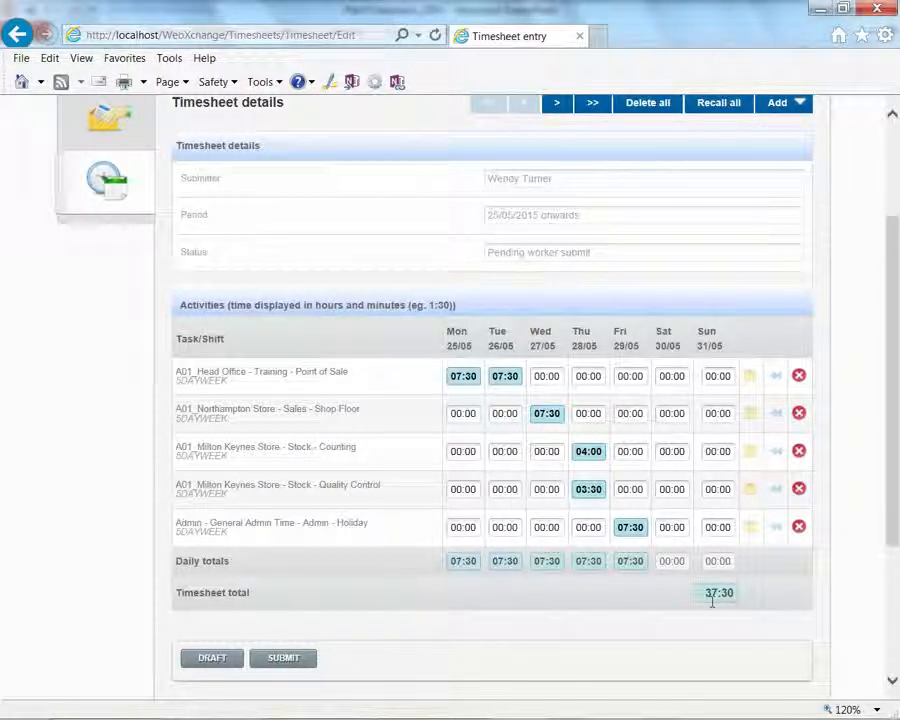
left_click(750, 530)
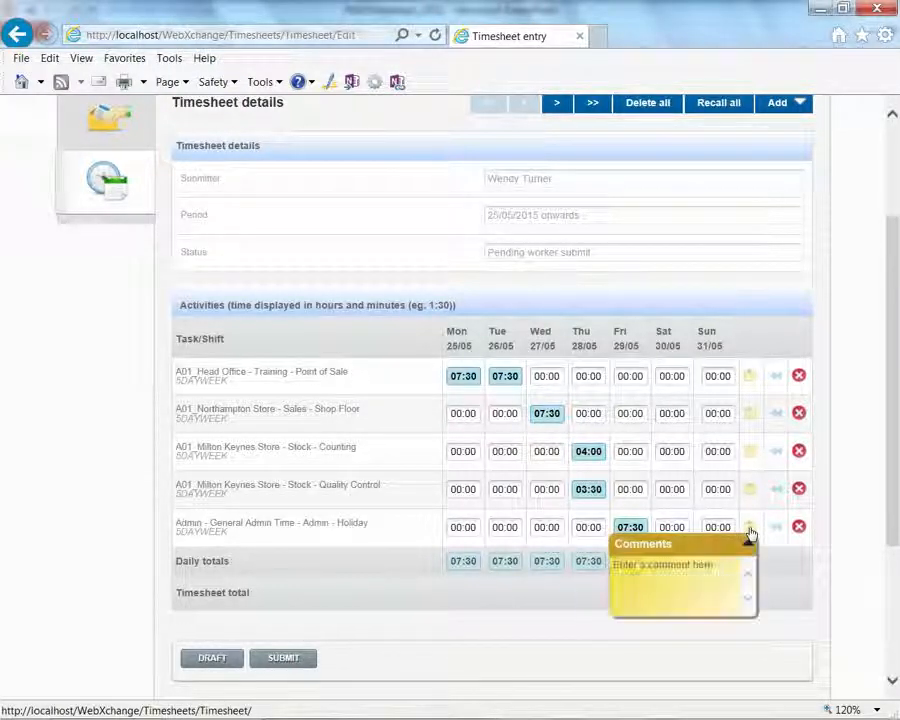
left_click(672, 565)
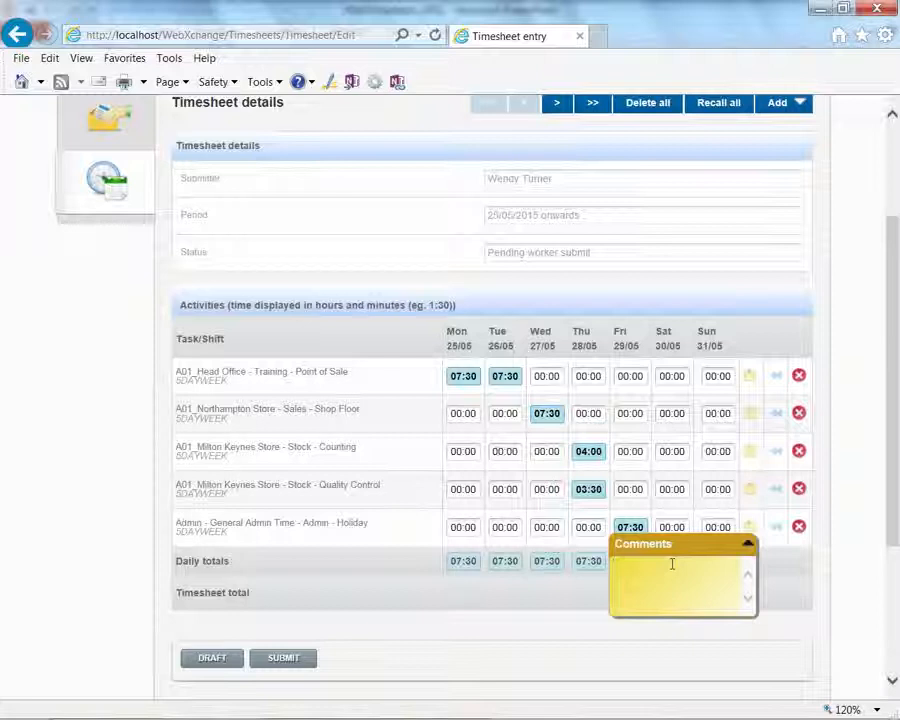
type("Book")
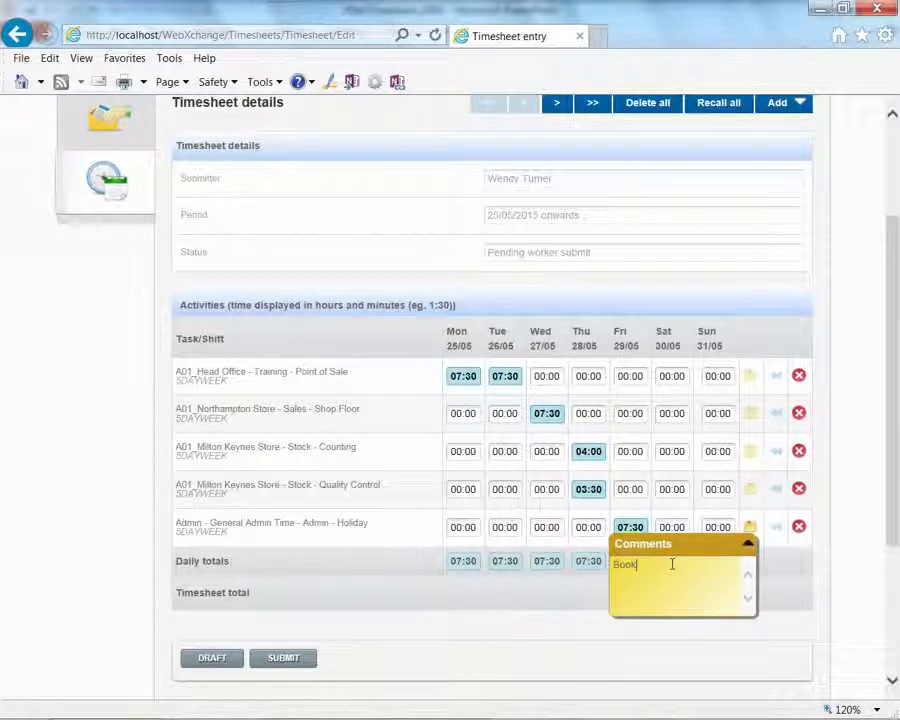
type("ed with Per")
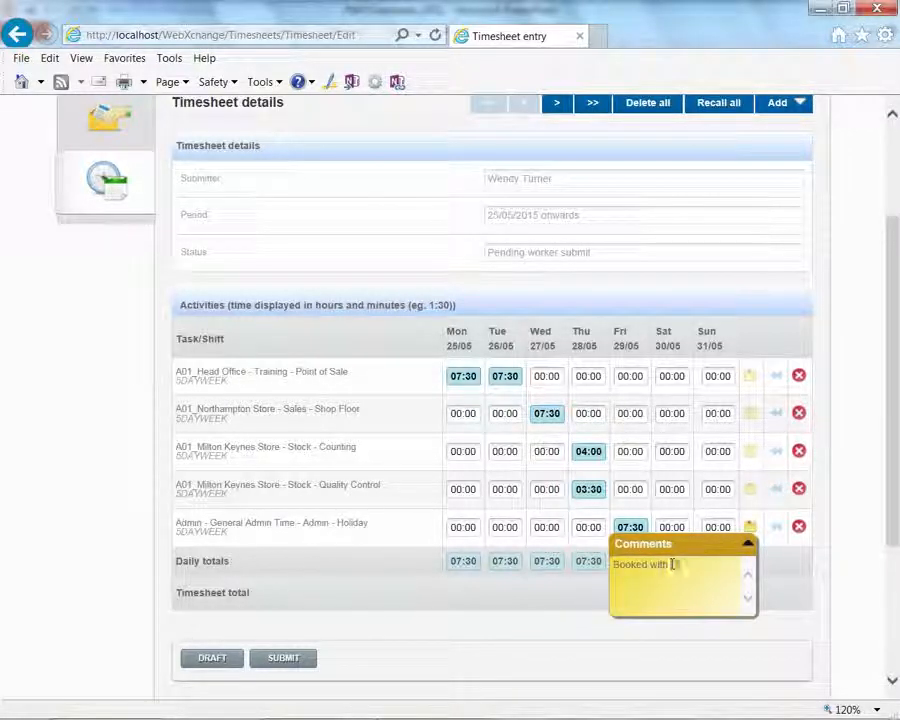
type("sonnel")
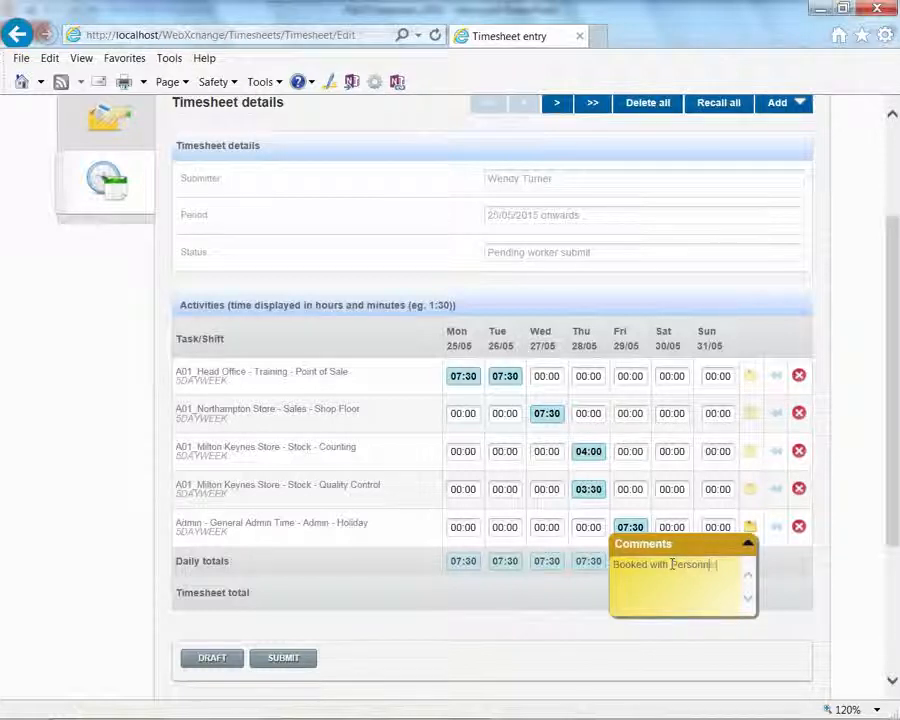
left_click(747, 543)
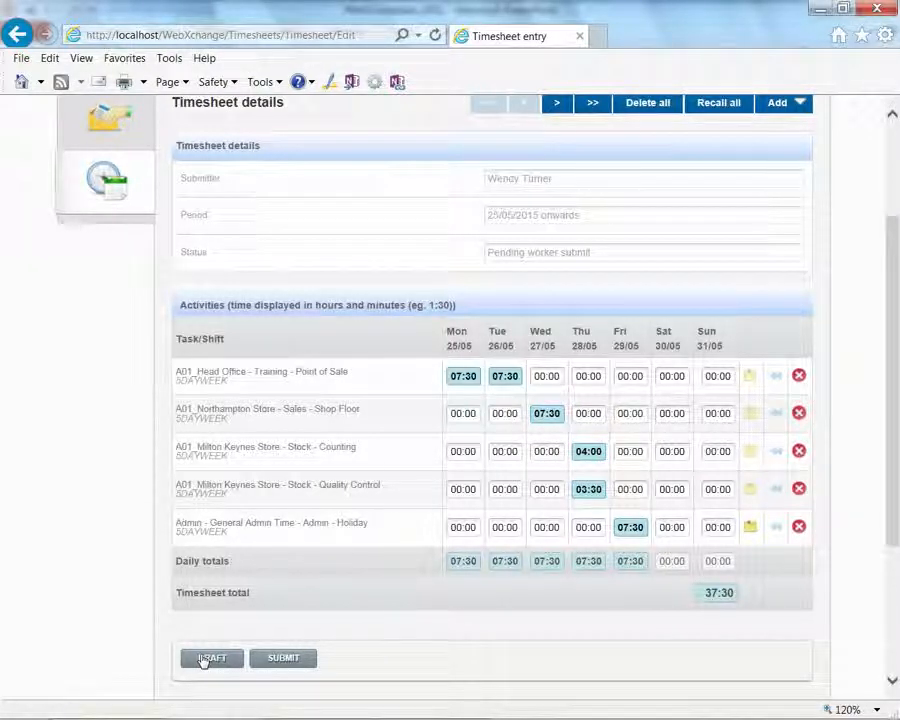
left_click(271, 660)
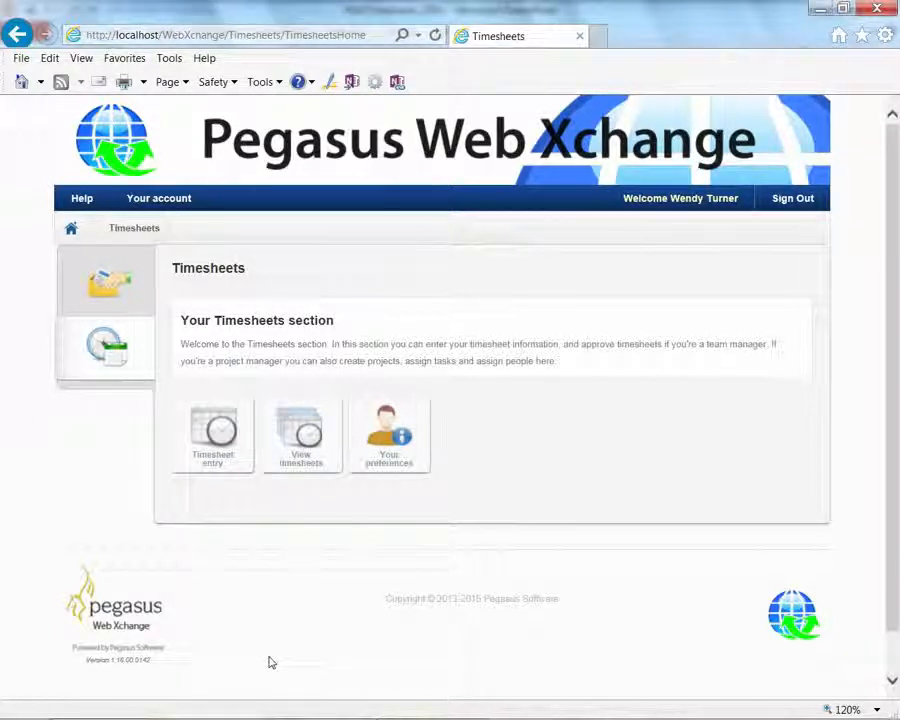
View the submitted timesheet for 25/05/2015 - 29/05/2015 and review its details, activities and totals
left_click(303, 445)
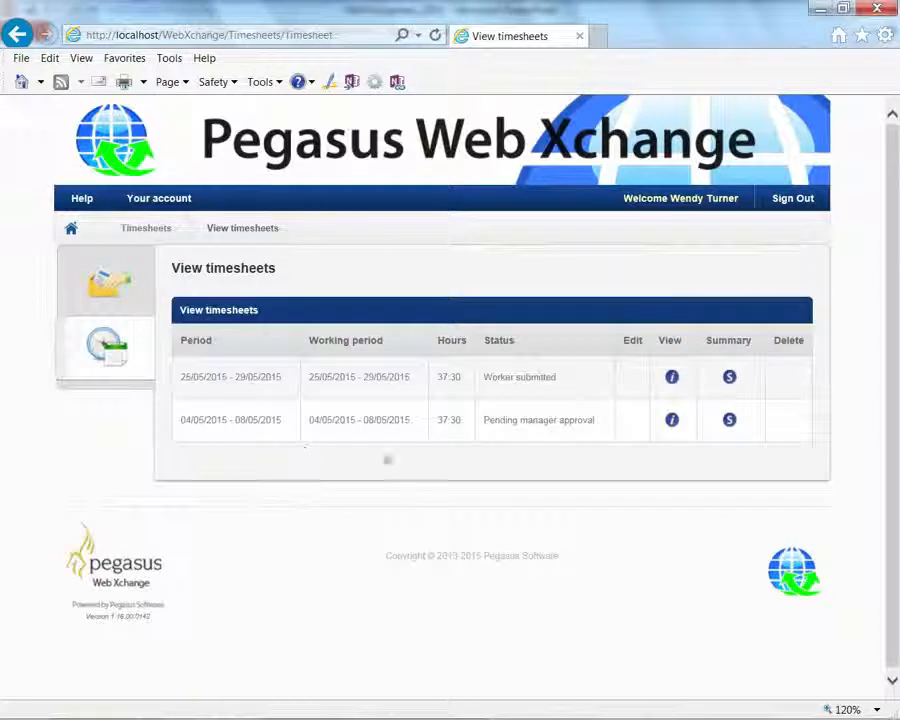
left_click(671, 377)
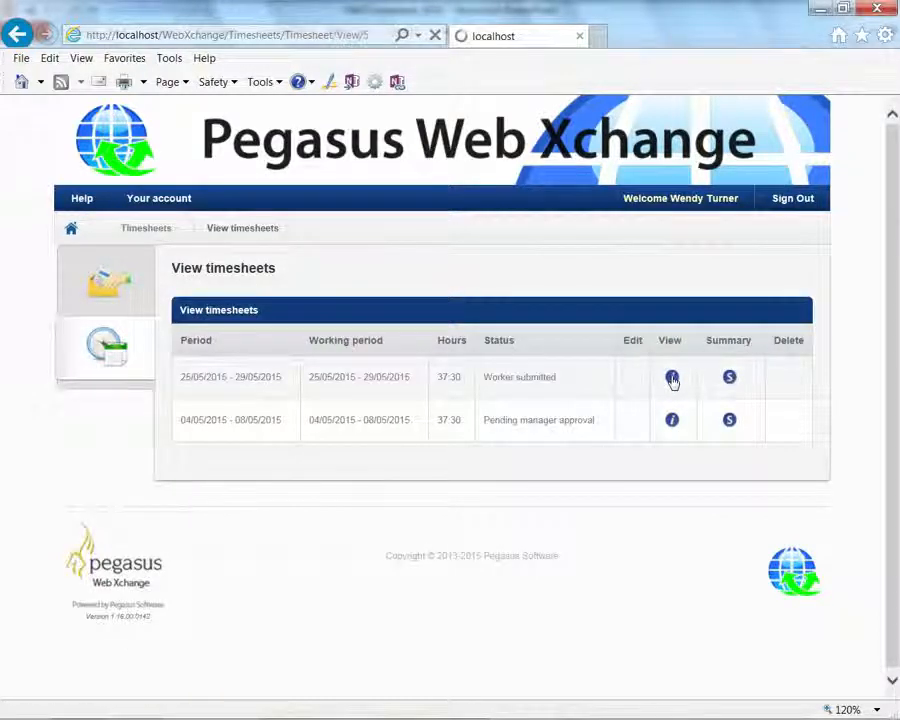
scroll(643, 516, "down", 4)
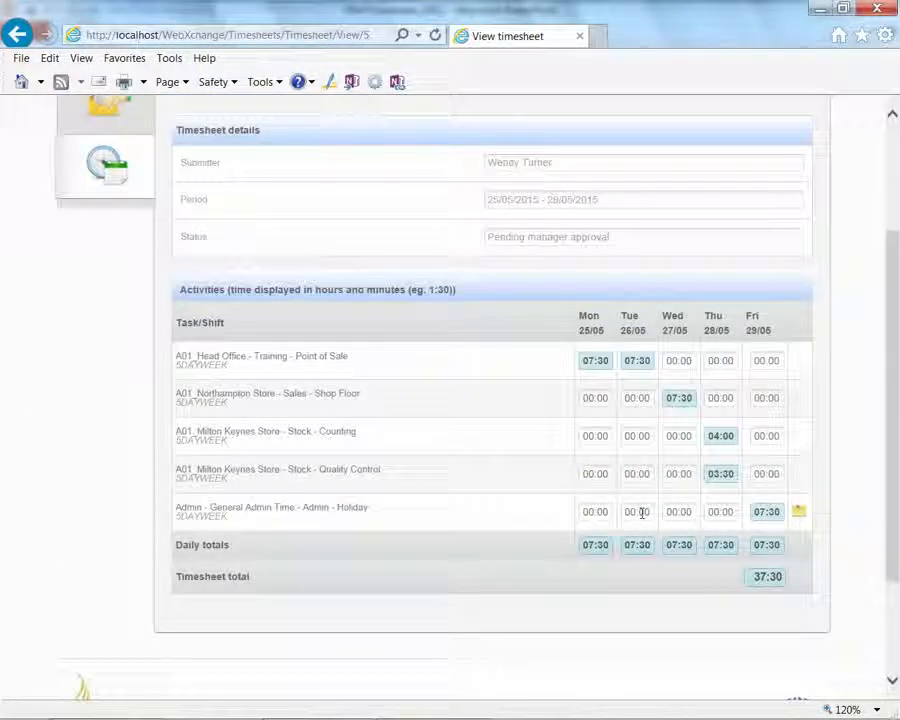
scroll(643, 519, "up", 3)
scroll(643, 519, "up", 1)
Return to the timesheet list and review the daily summary of the 25/05/2015 - 29/05/2015 timesheet
left_click(277, 229)
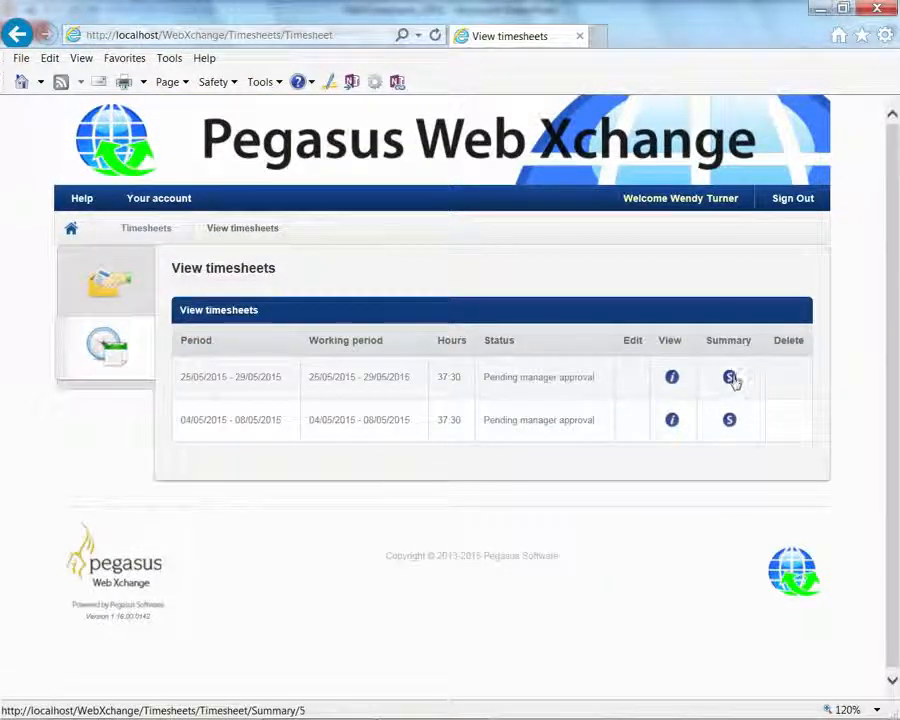
left_click(731, 378)
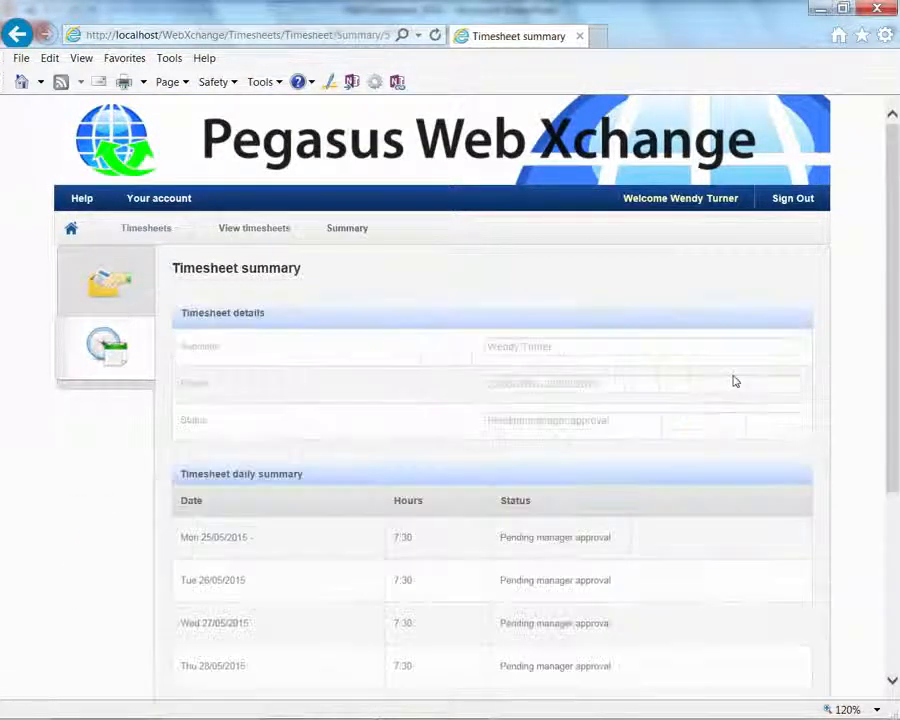
scroll(694, 520, "down", 1)
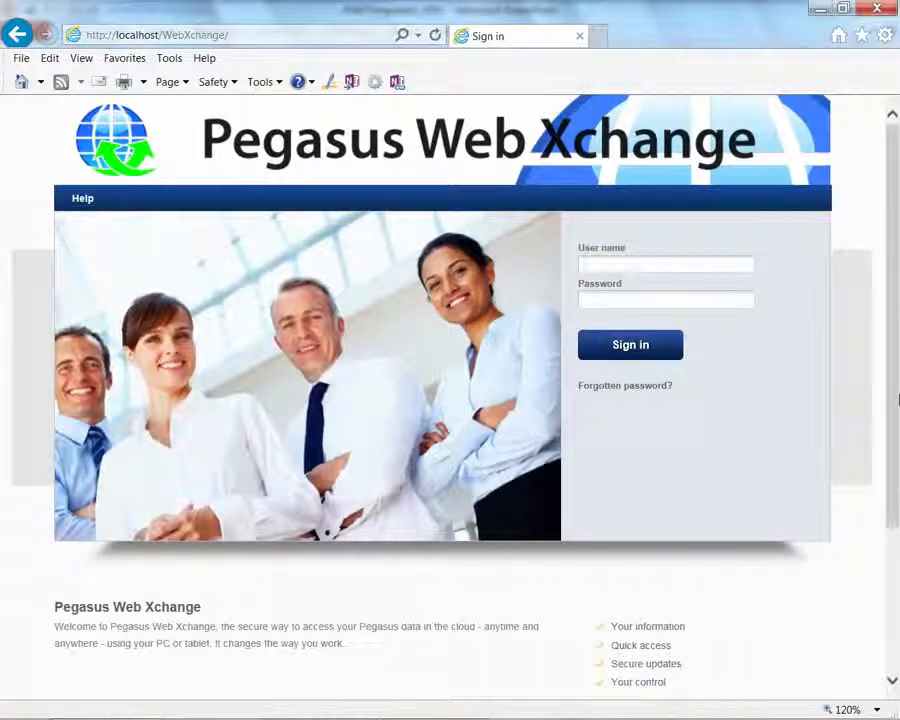
Sign in as the project manager using the saved user name and account password
left_click(624, 266)
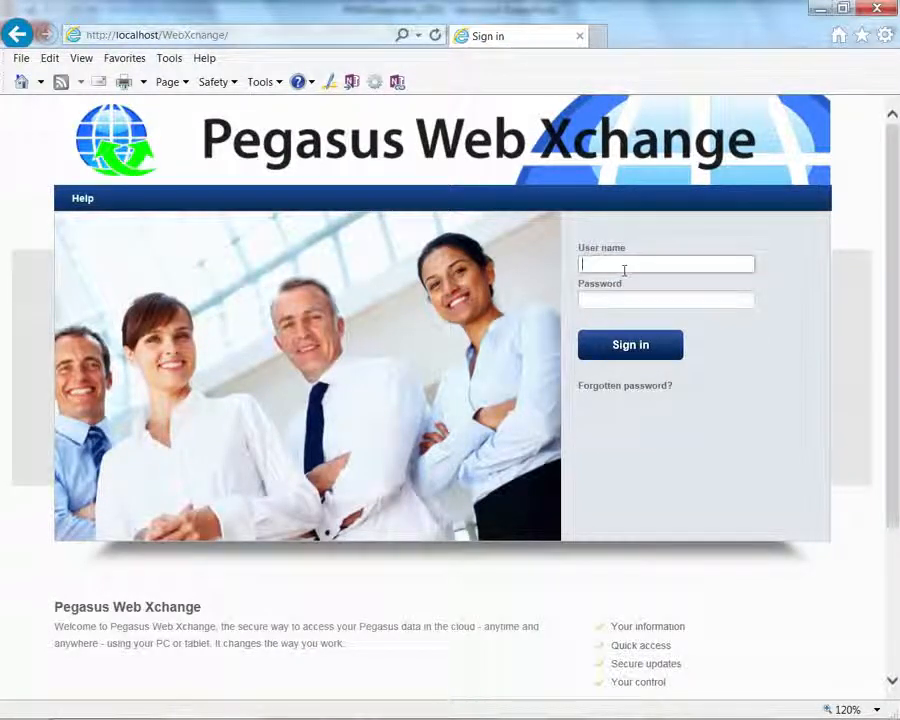
type("R")
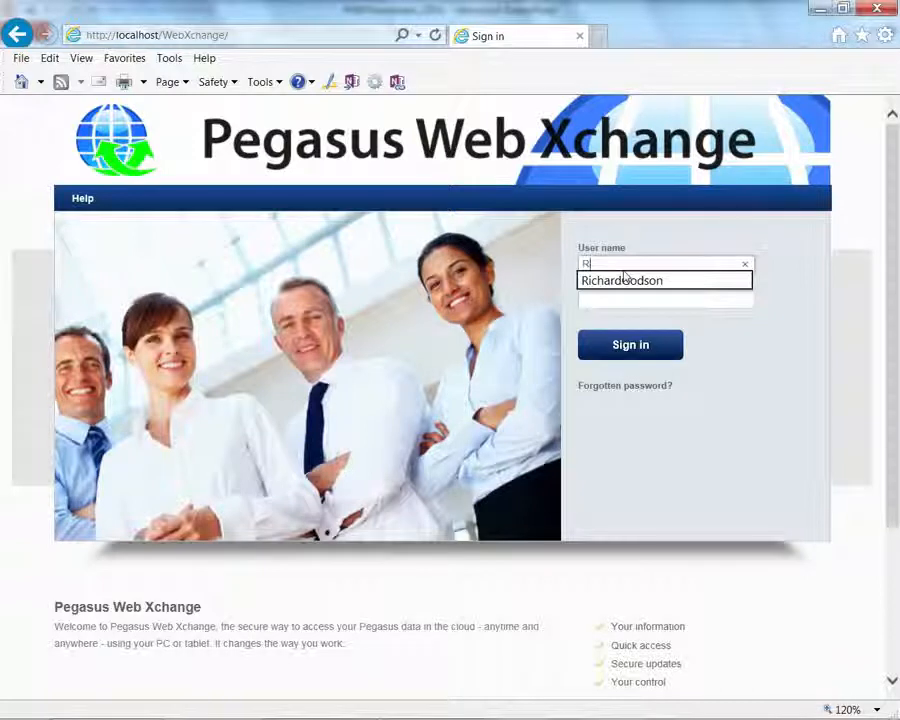
left_click(612, 280)
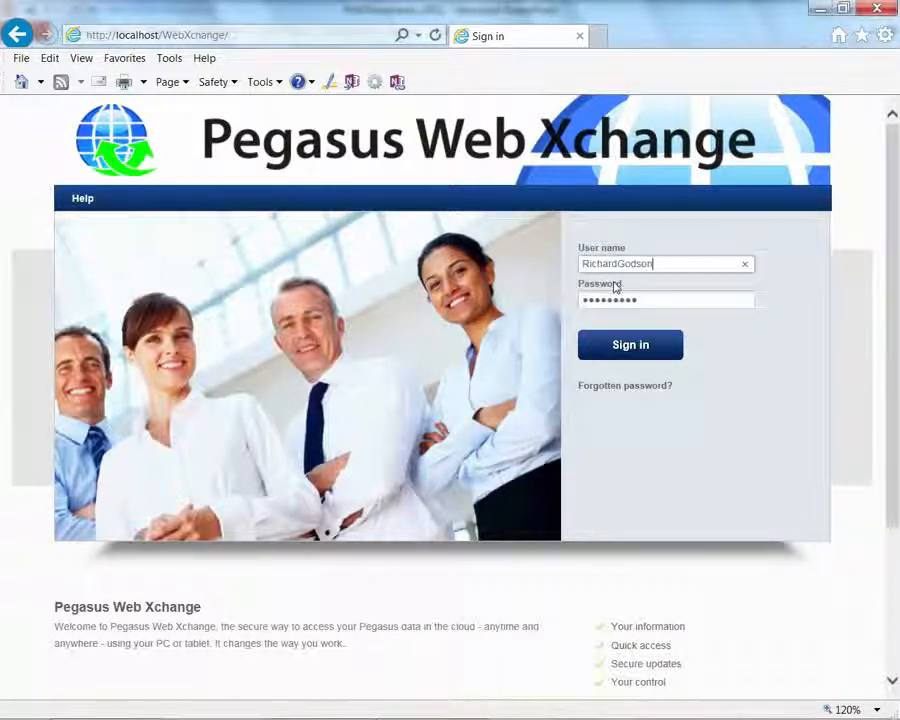
left_click(622, 350)
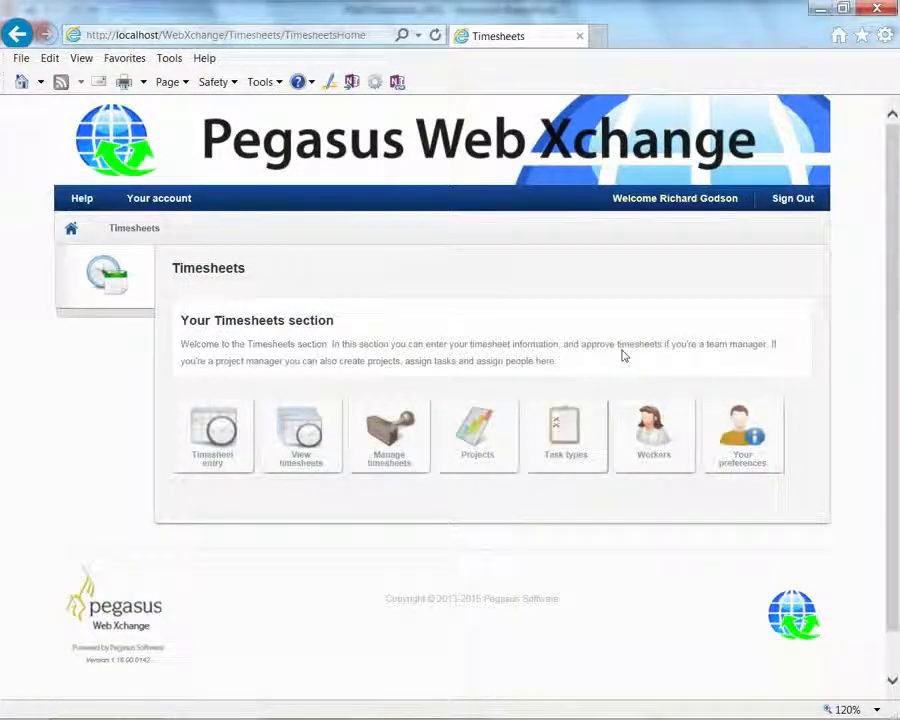
Review the A01_Head Office project, its tasks, and the details and assigned workers of the Training - Point of Sale task
left_click(477, 448)
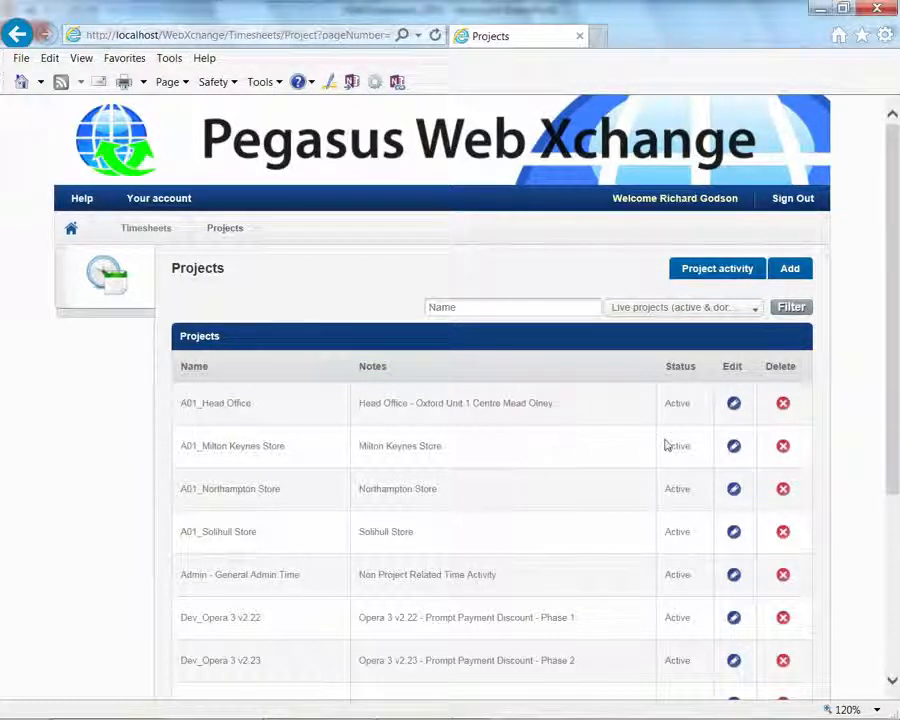
left_click(734, 406)
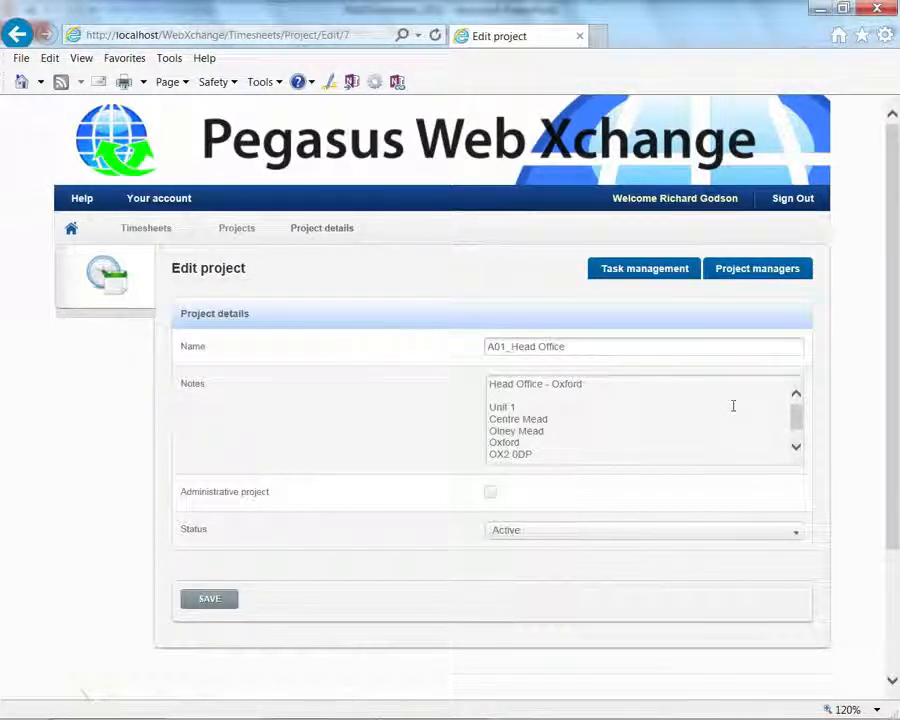
left_click(643, 270)
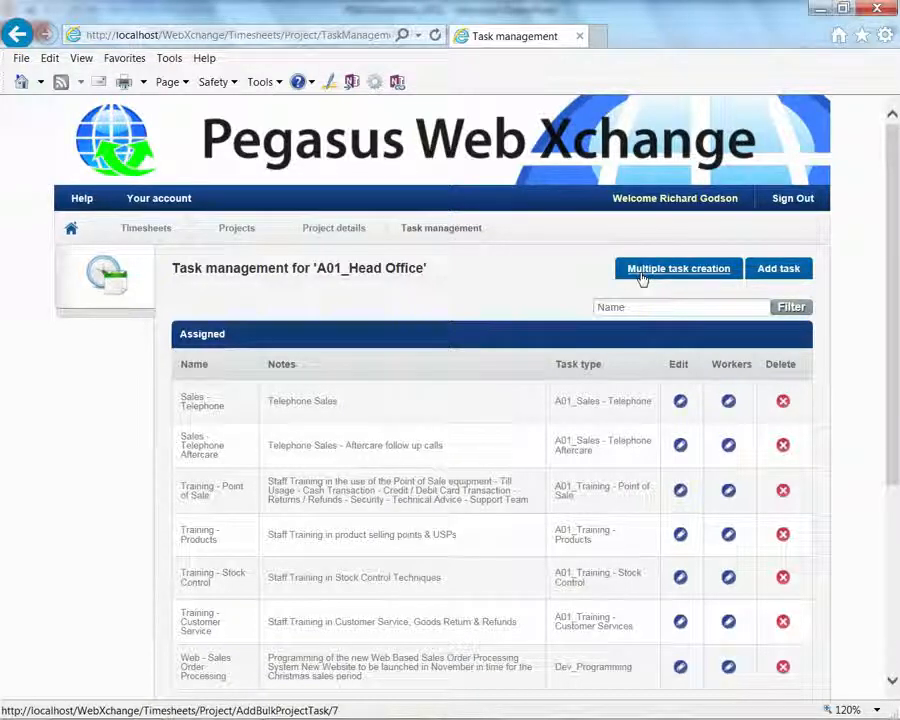
left_click(681, 492)
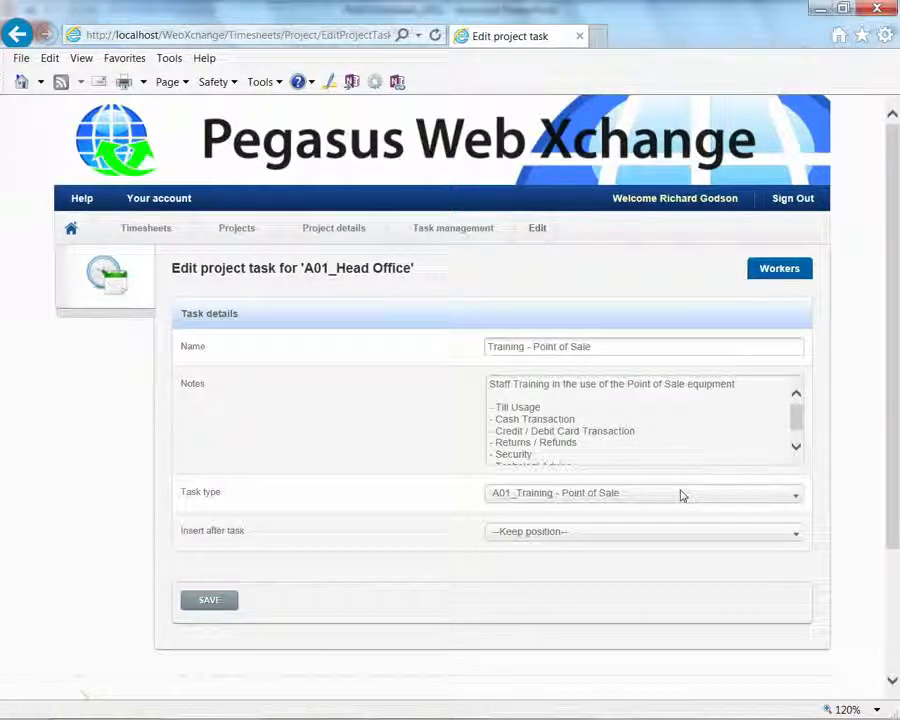
left_click(778, 269)
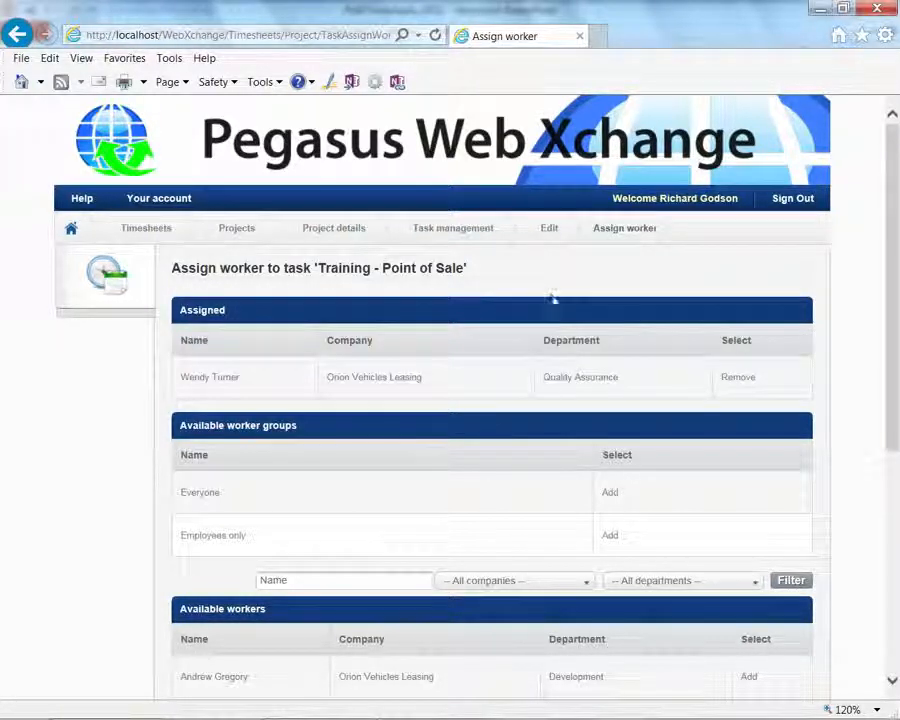
Return to the A01_Head Office tasks and review the details and assigned workers of the Web - Sales Order Processing task
left_click(464, 238)
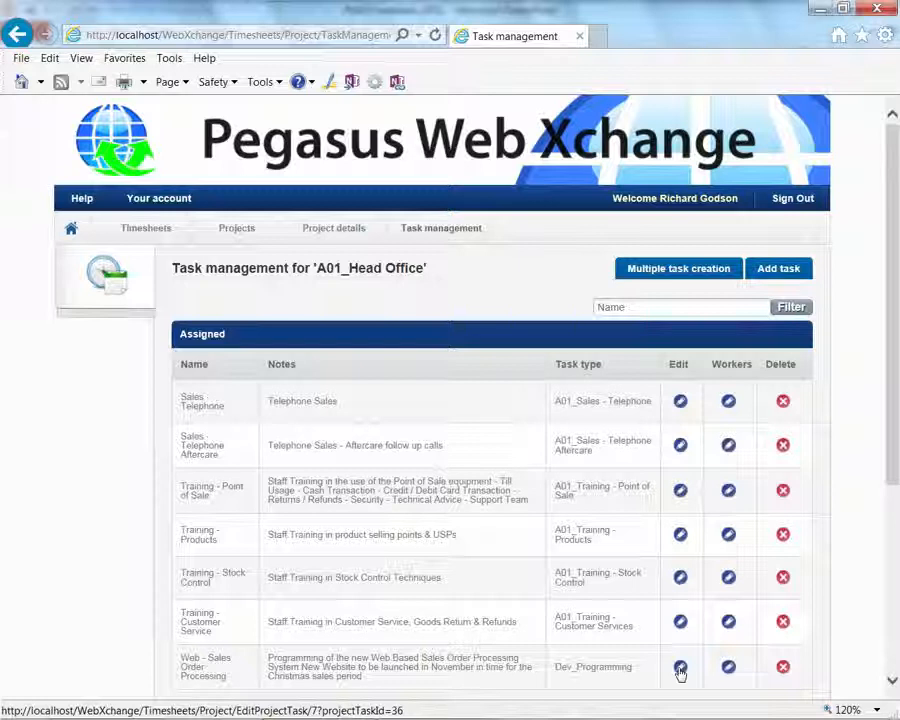
left_click(680, 667)
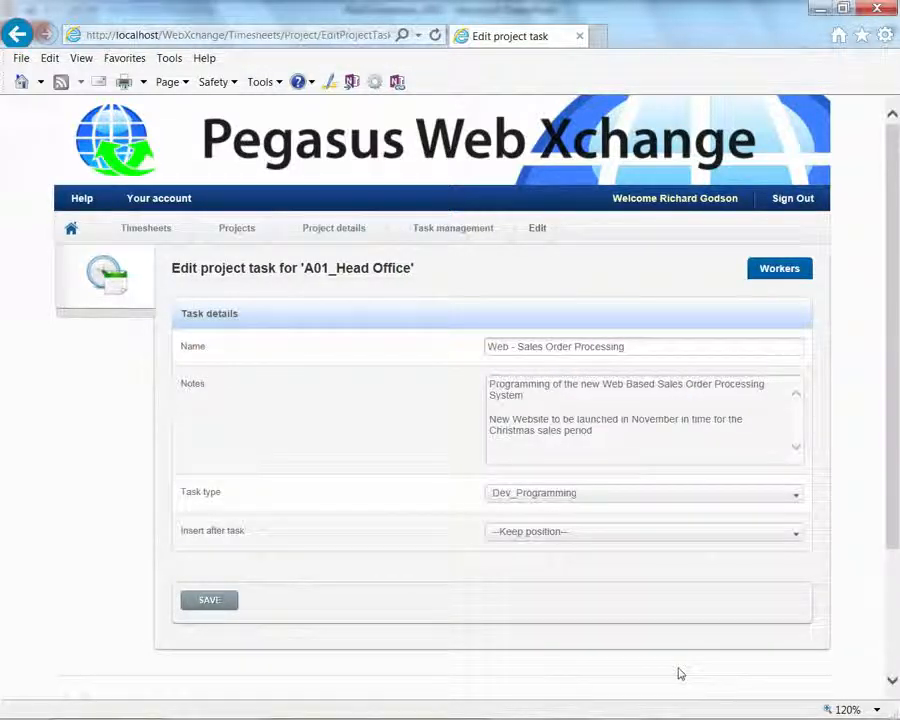
left_click(778, 269)
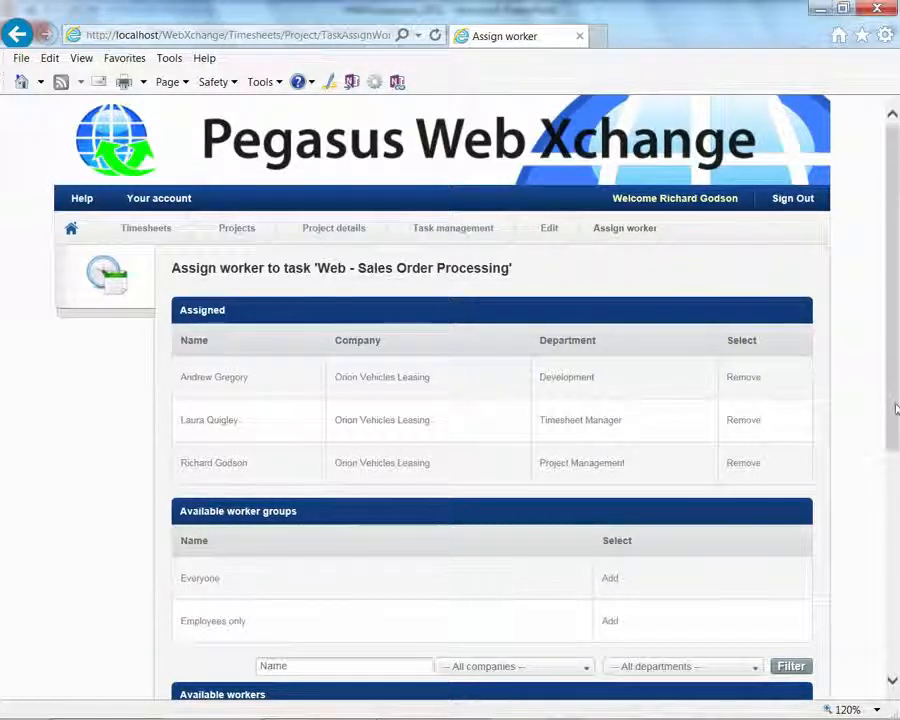
scroll(897, 400, "down", 2)
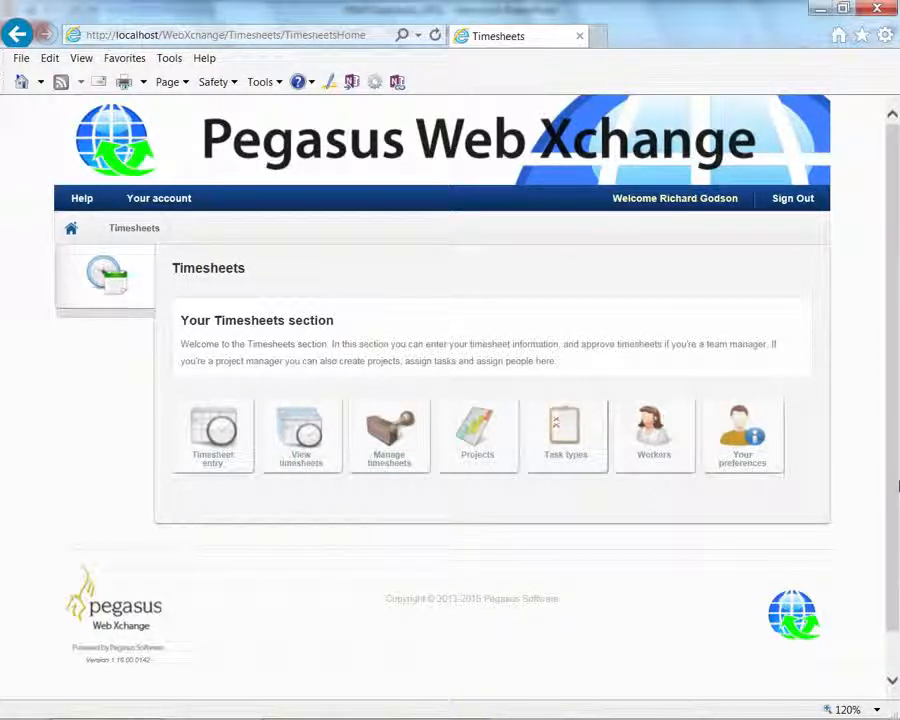
In timesheet management, review the 25/05/15 - 29/05/15 timesheet awaiting approval and its holiday comment, and close it
left_click(380, 447)
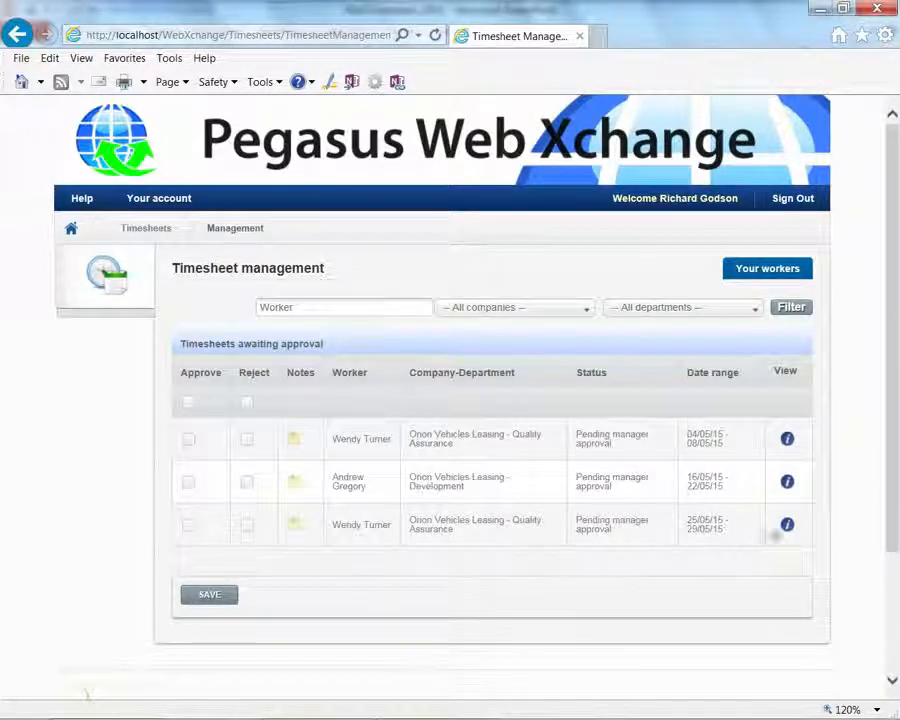
left_click(787, 526)
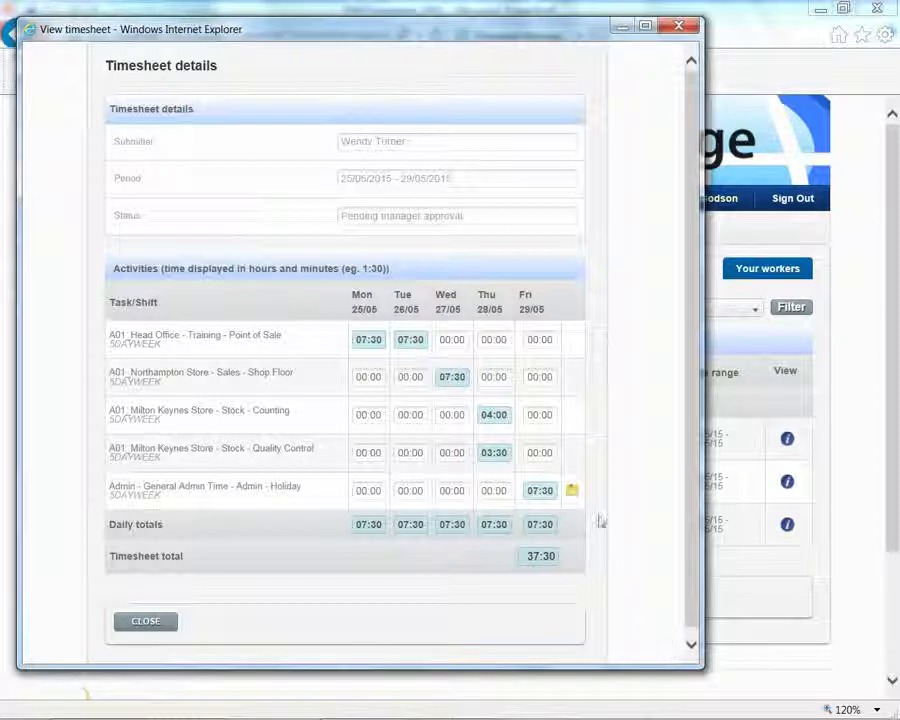
left_click(572, 492)
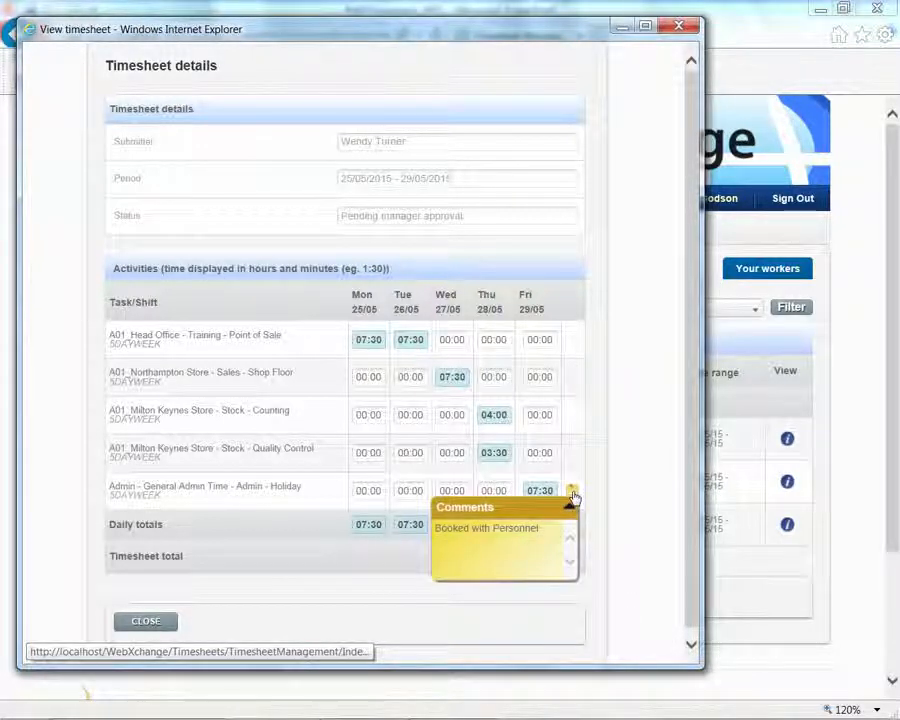
left_click(572, 492)
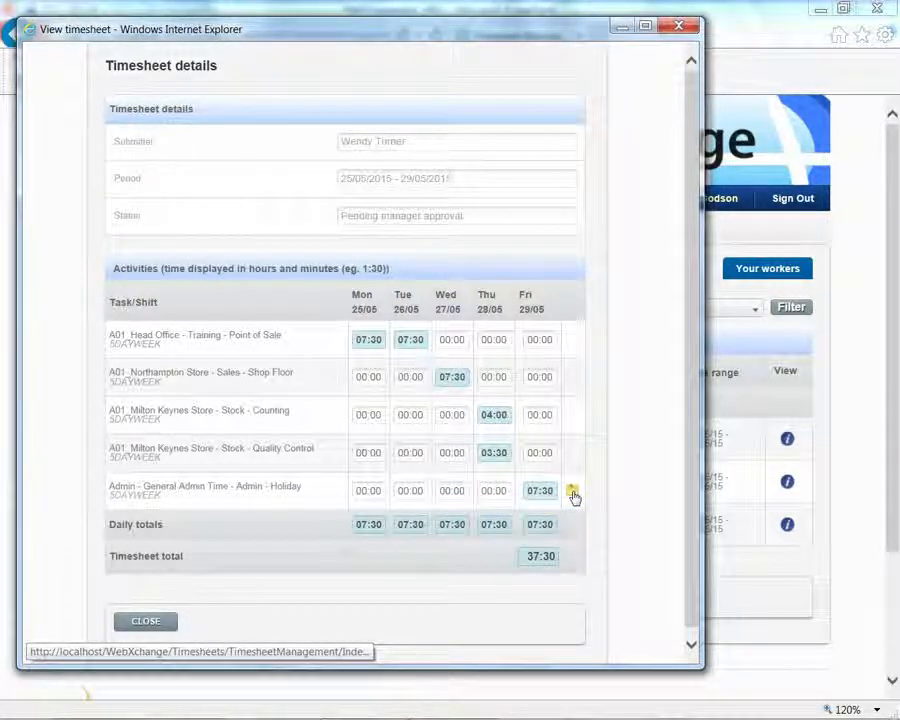
left_click(133, 626)
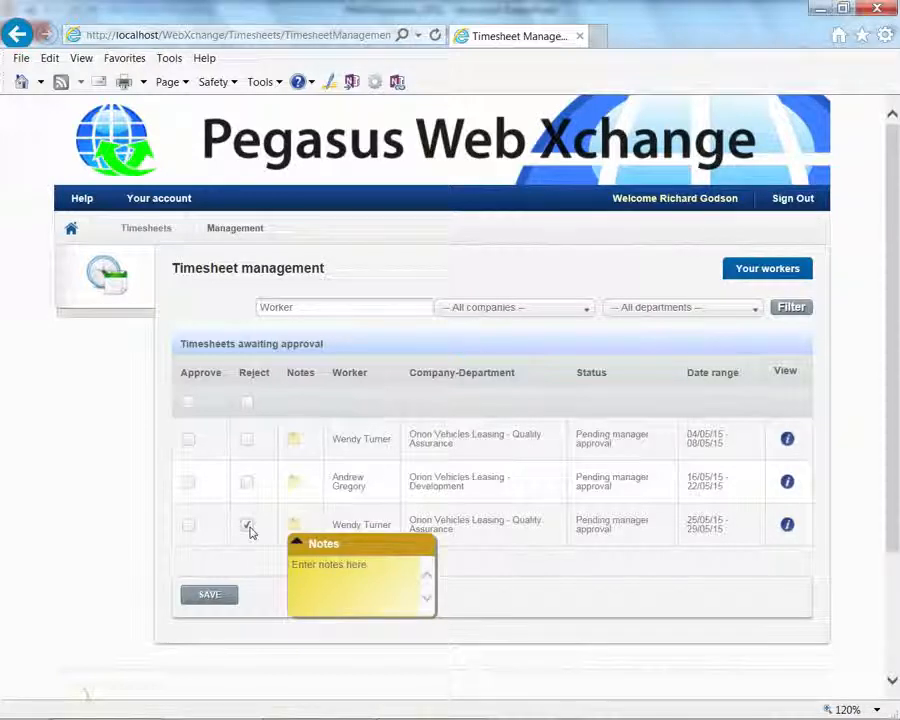
Add a rejection note dated 01/06/15 addressing the worker, "you have not put in your travelling time to Milton Keynes - RG", and save the rejection
left_click(298, 567)
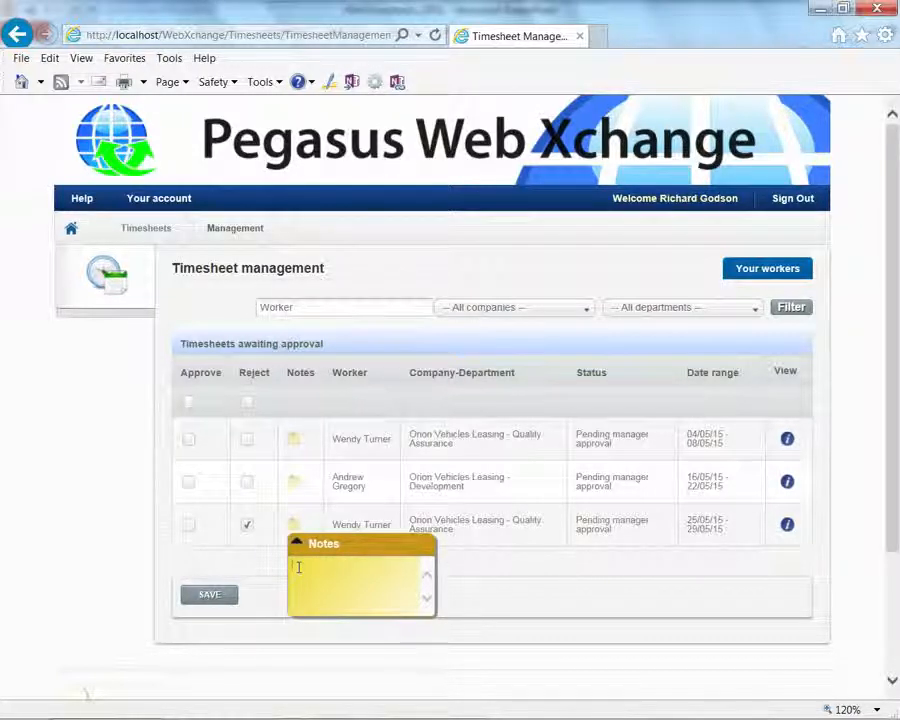
type("01/06/15 - Wen")
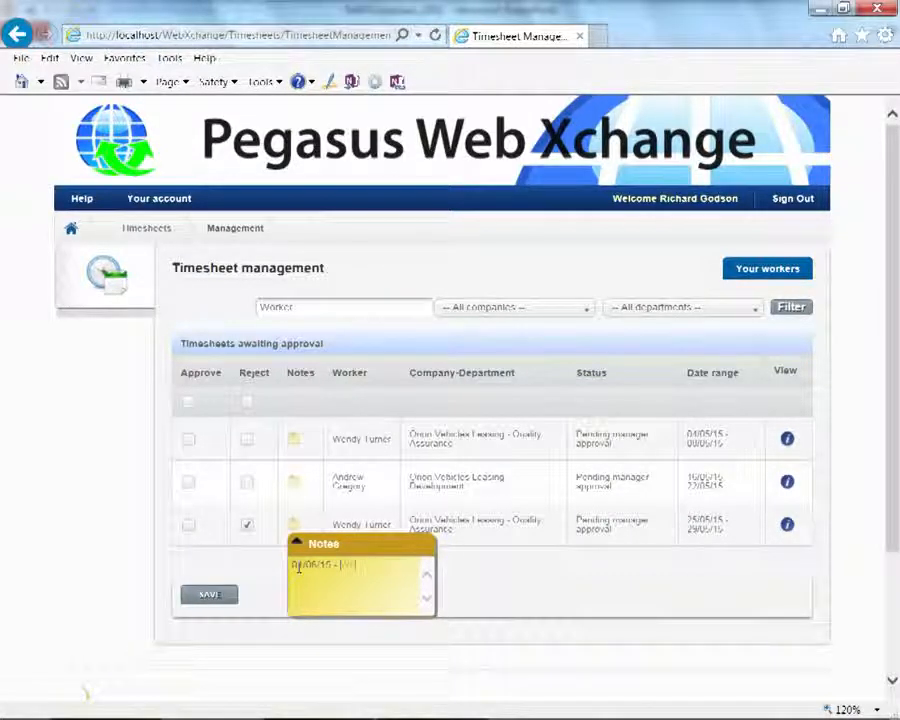
type("dy you have not put")
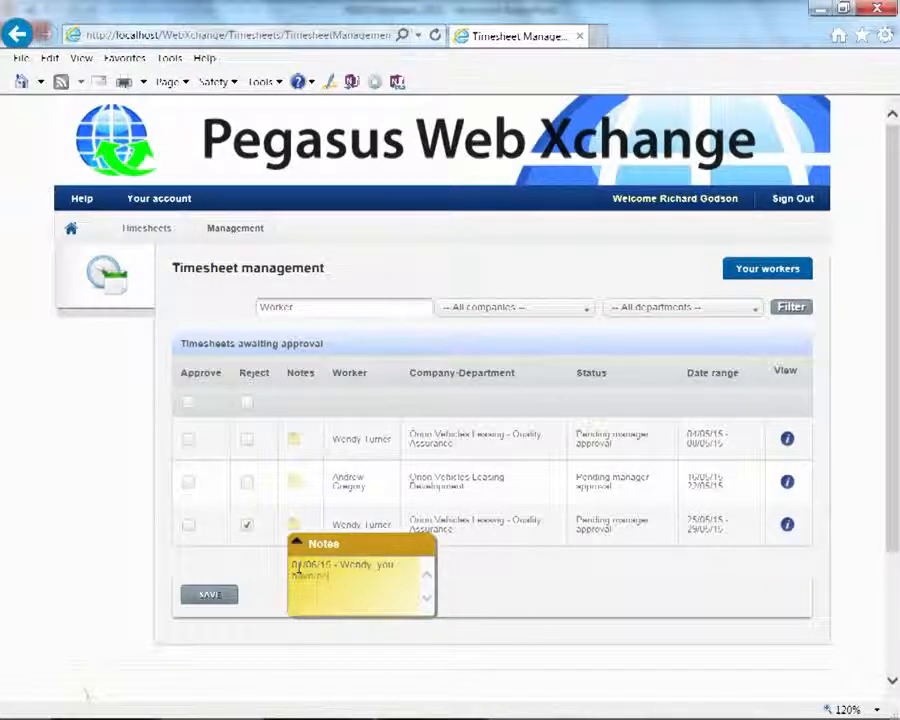
type(" in your")
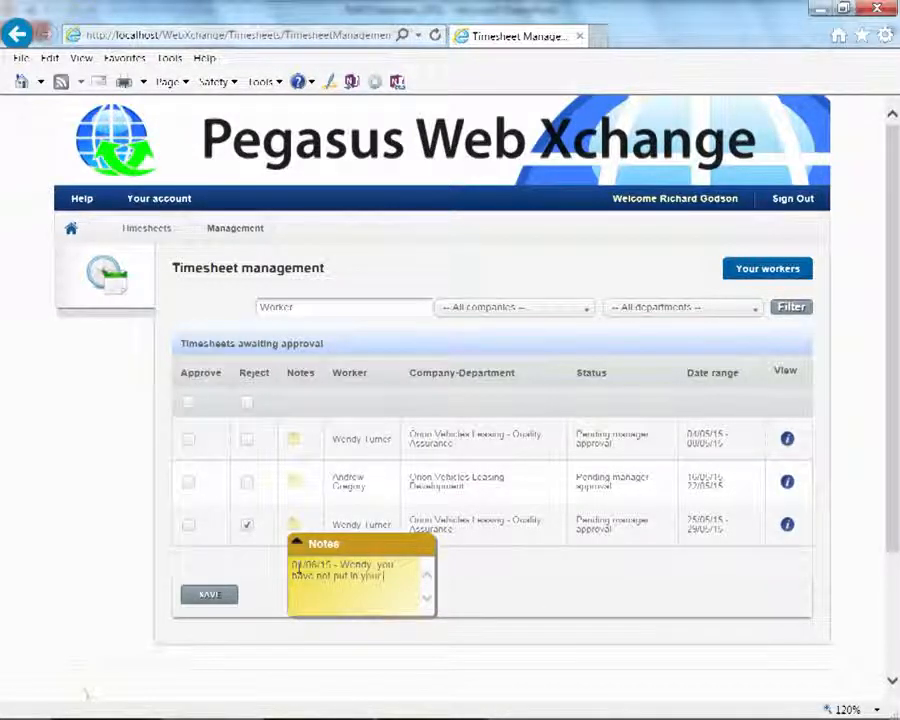
type(" travelling time to ")
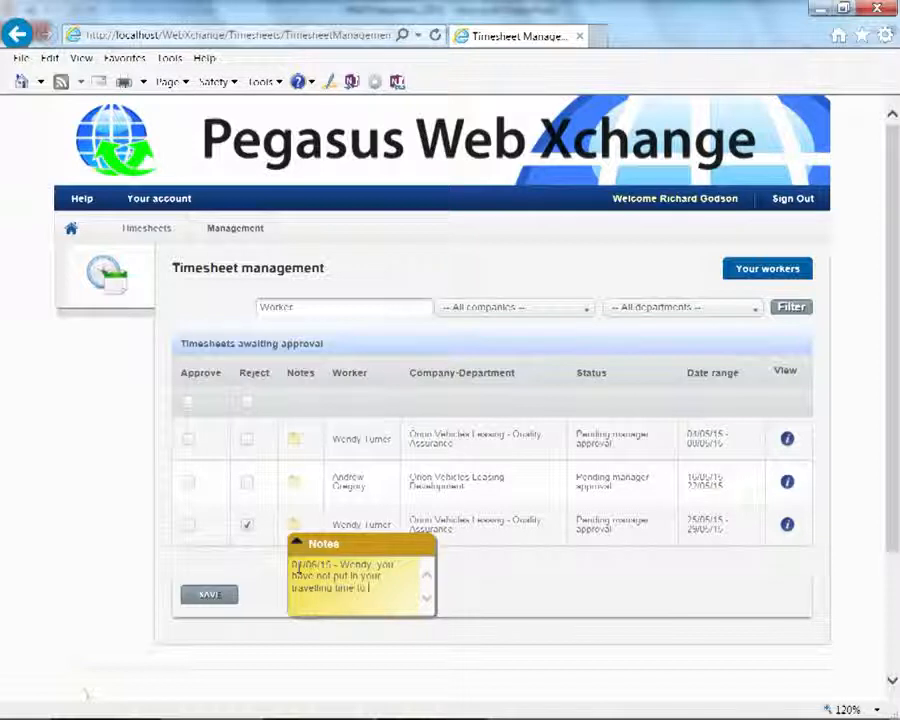
type("Milton Keynes")
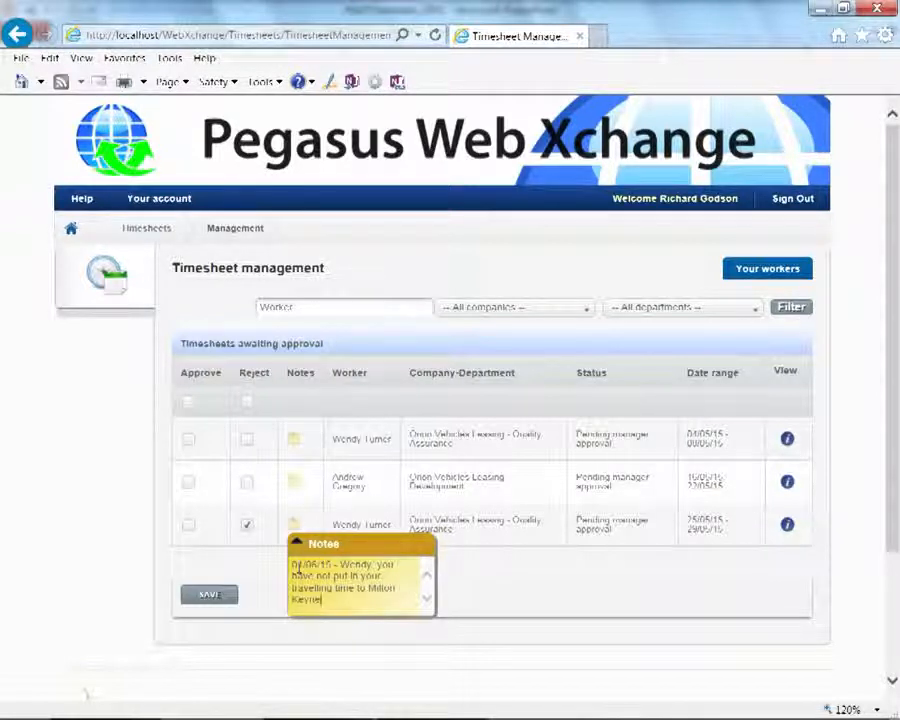
type(" - RG")
left_click(296, 543)
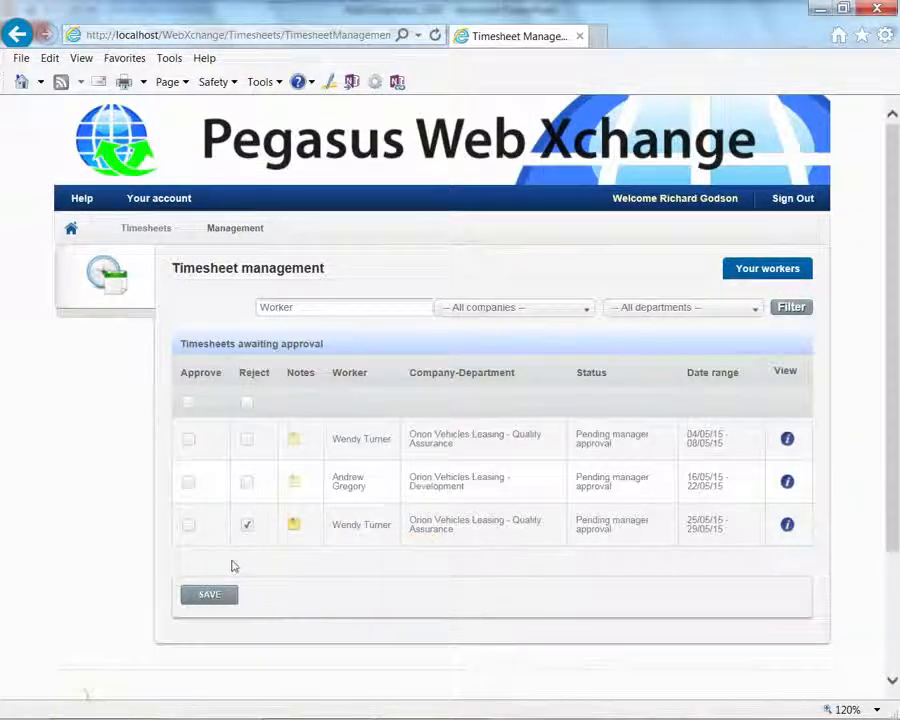
left_click(223, 597)
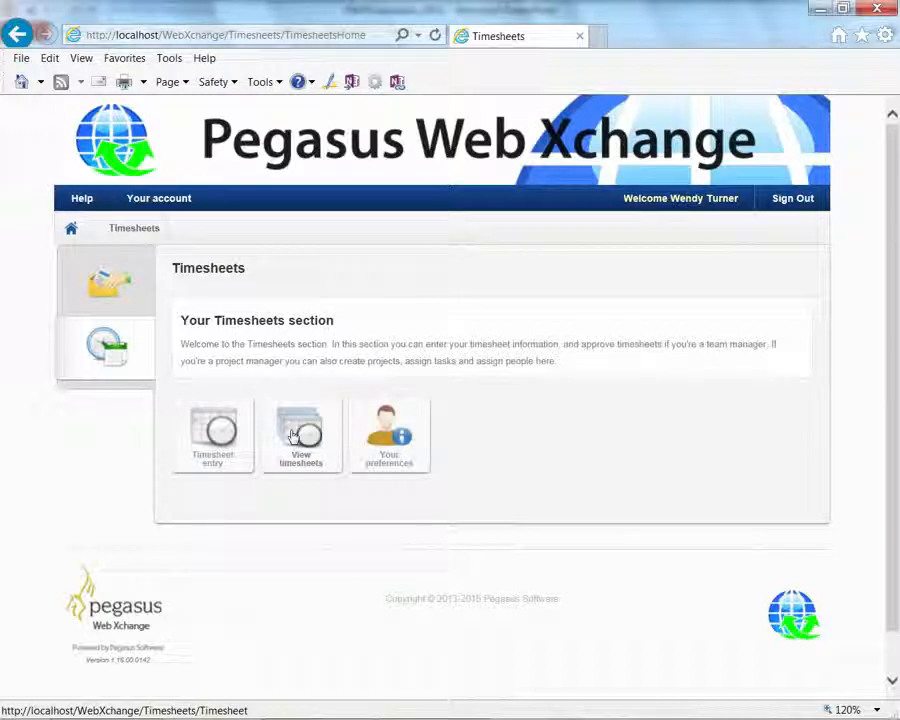
As the worker, edit the 25/05/2015 - 29/05/2015 timesheet and add an Admin - General Admin Time - Admin - Travel activity with 2.50 hours on Thu 28/05
left_click(293, 434)
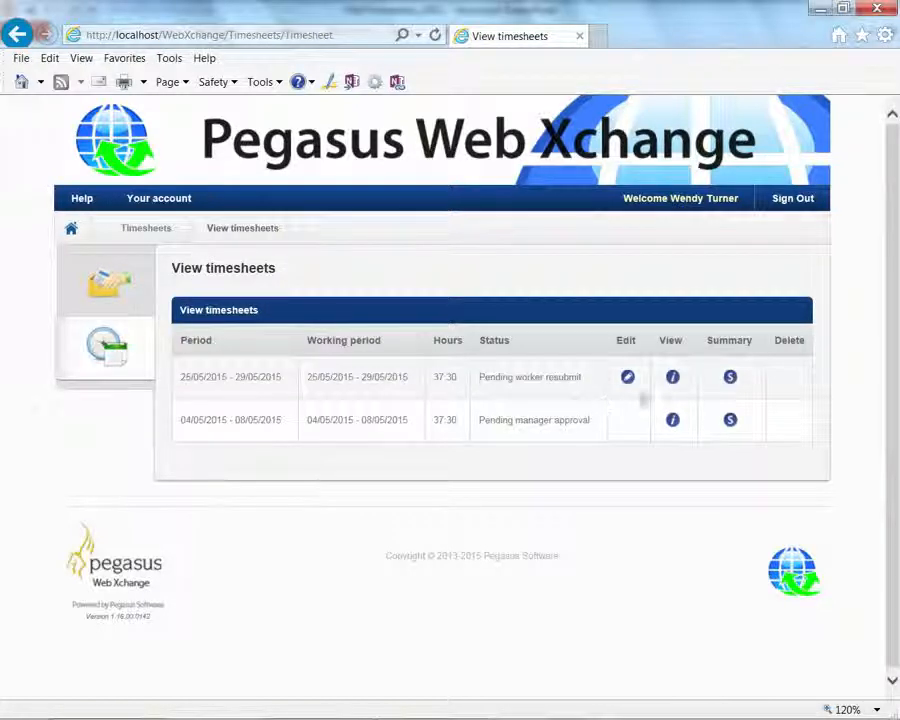
left_click(628, 378)
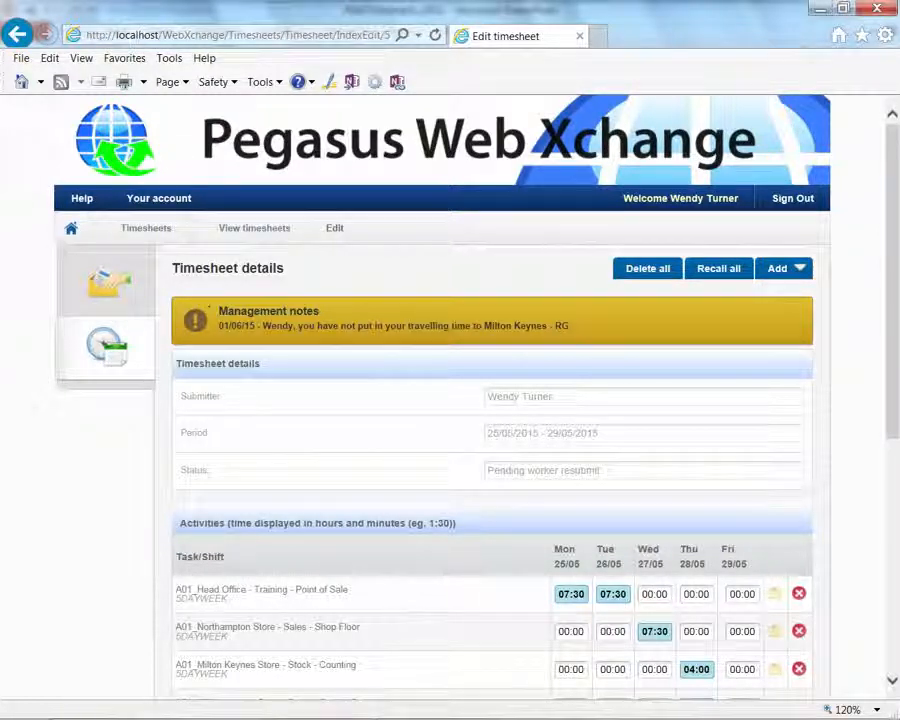
left_click(798, 268)
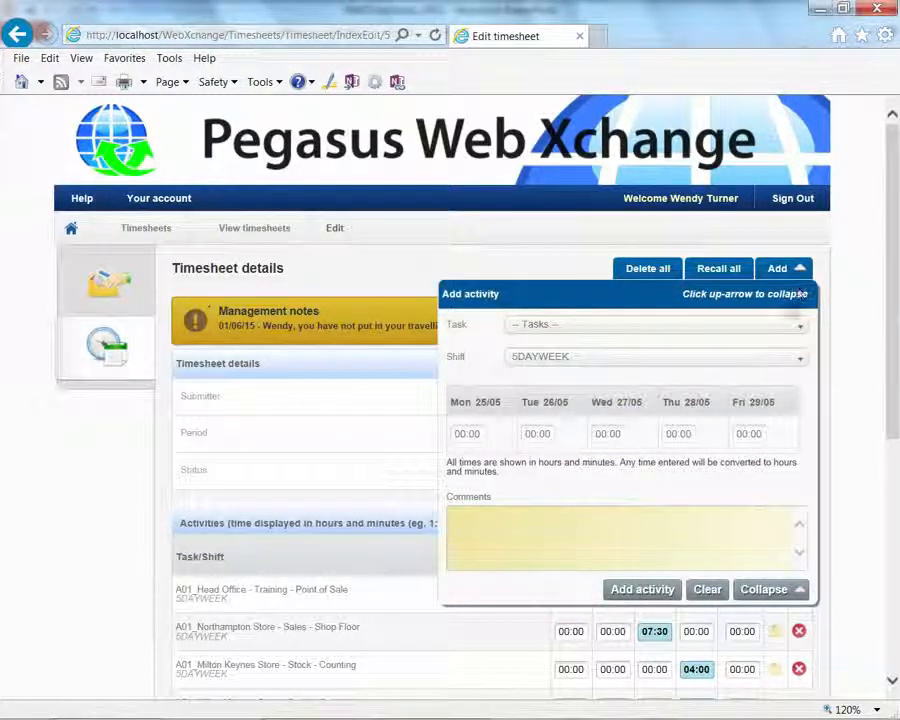
left_click(798, 326)
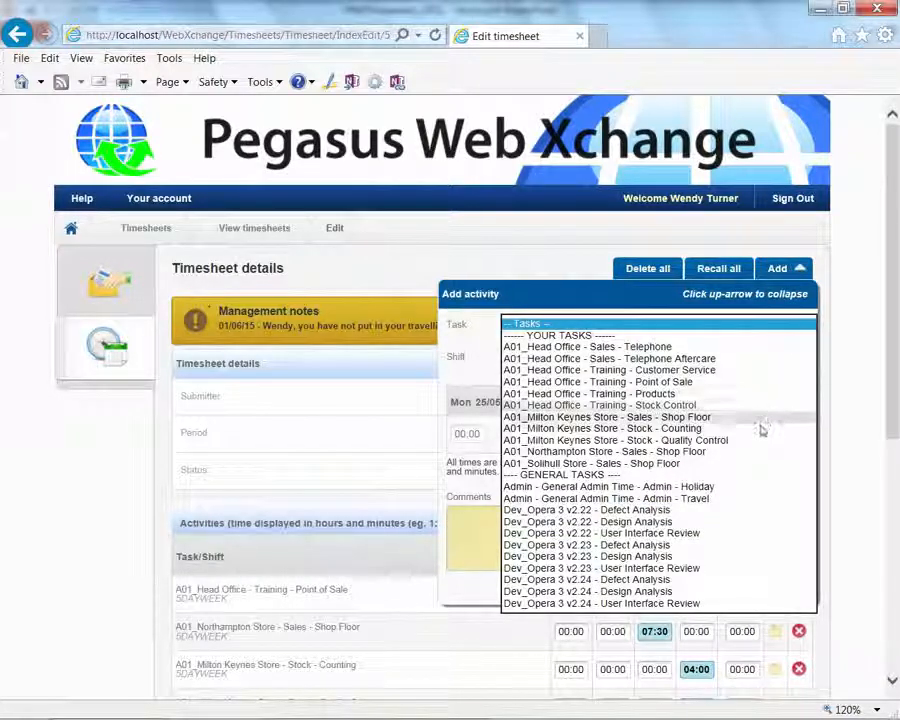
left_click(755, 499)
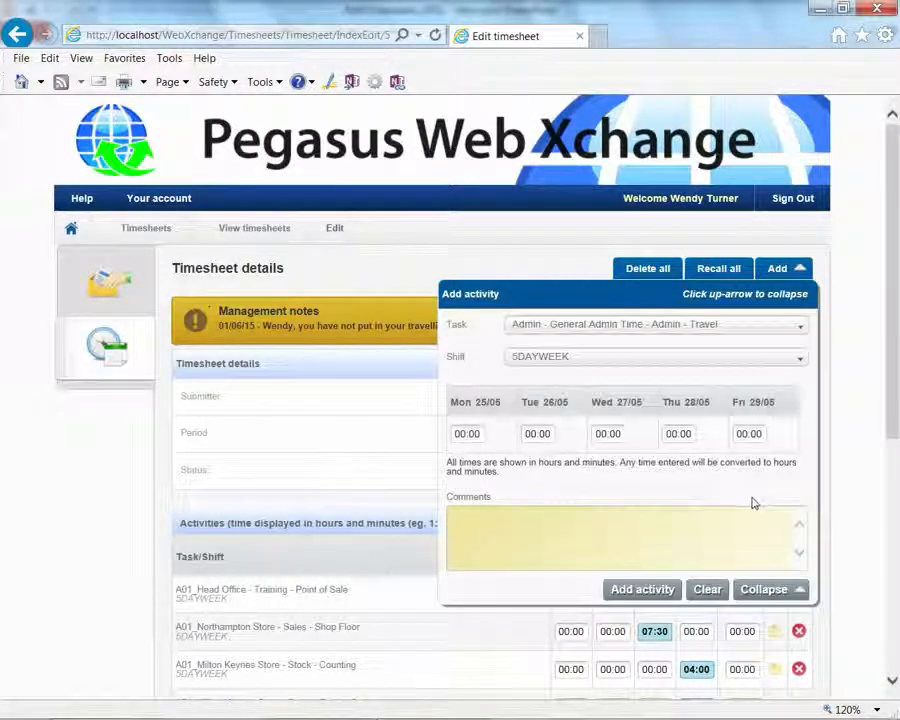
left_click(686, 436)
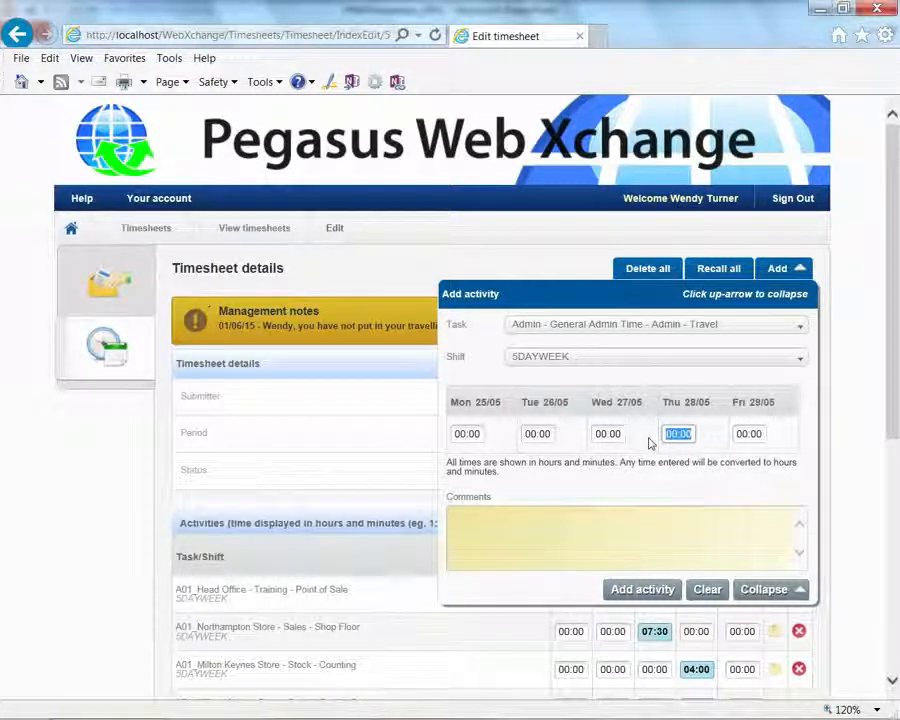
type("2.5")
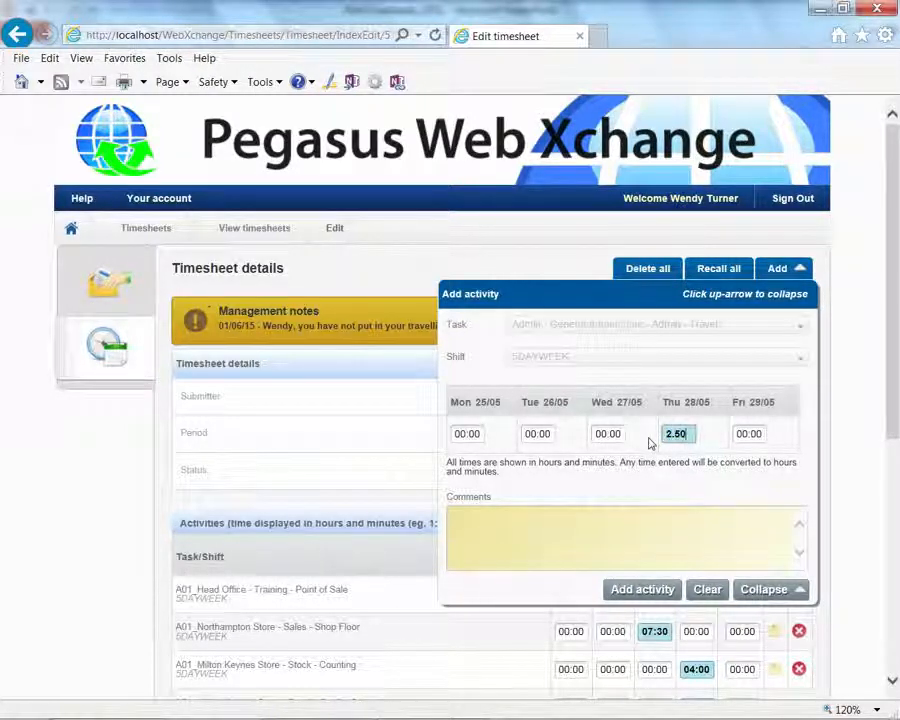
left_click(645, 590)
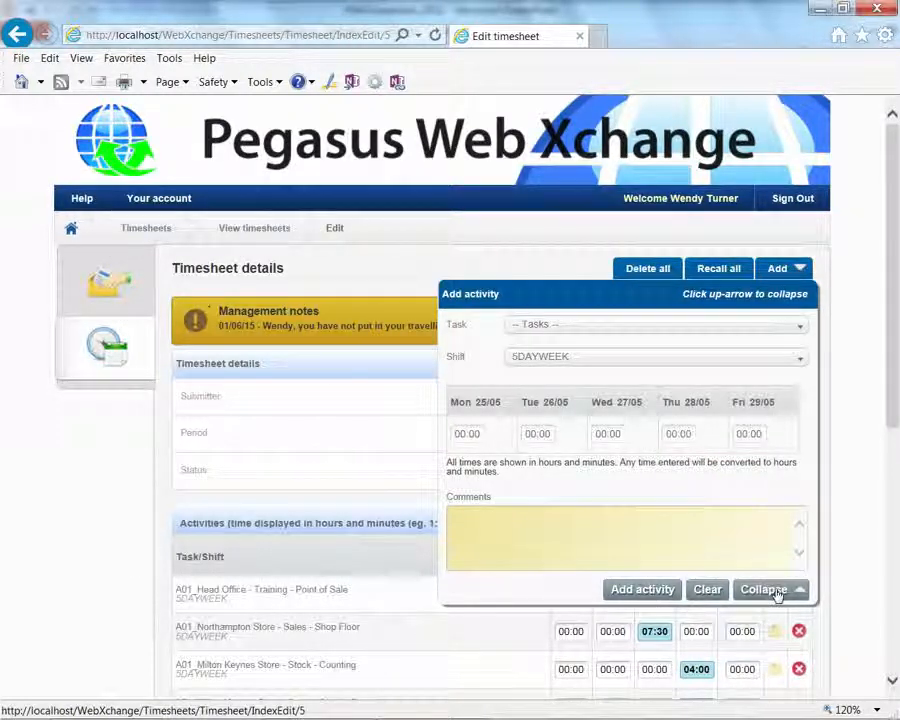
left_click(776, 590)
Comment on the Travel activity with the date 01/06/15, thanks to the manager by first name and "I forgot that, corrected now", and submit the timesheet
scroll(897, 540, "down", 3)
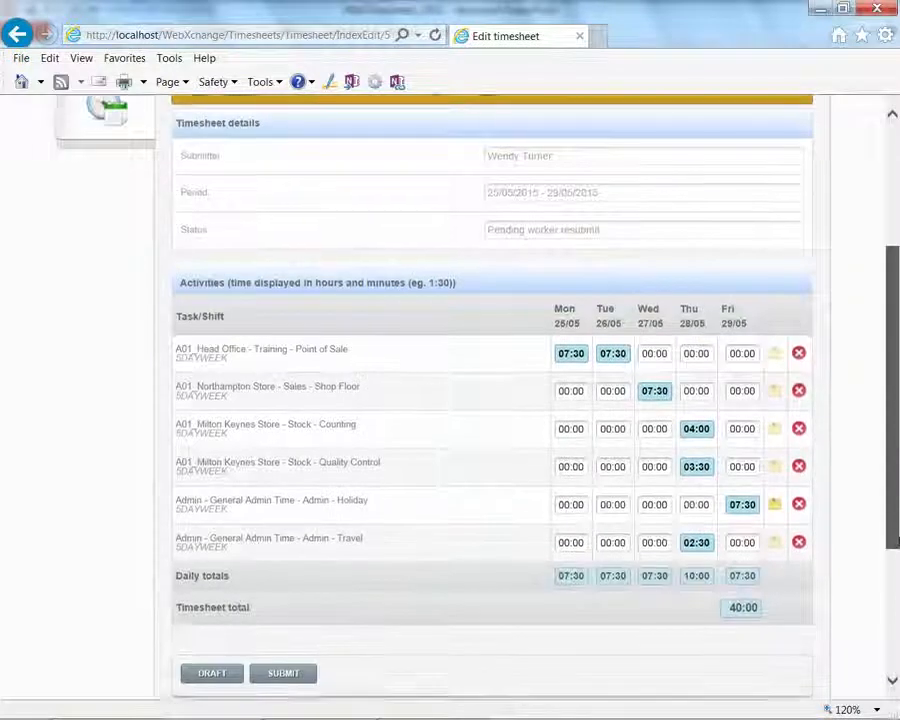
scroll(897, 540, "down", 1)
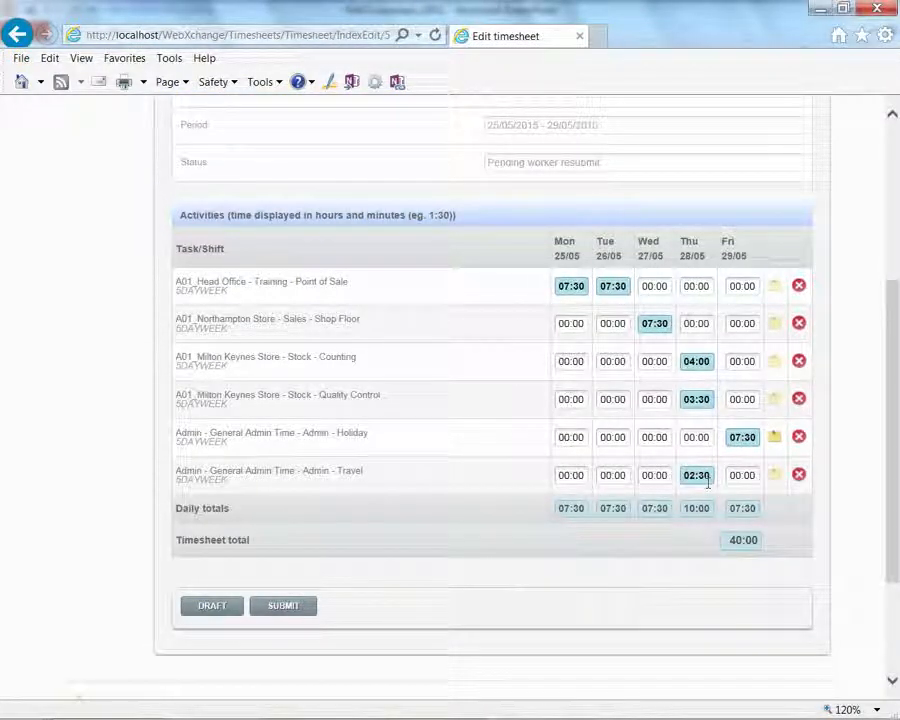
left_click(777, 477)
type("01/06/15")
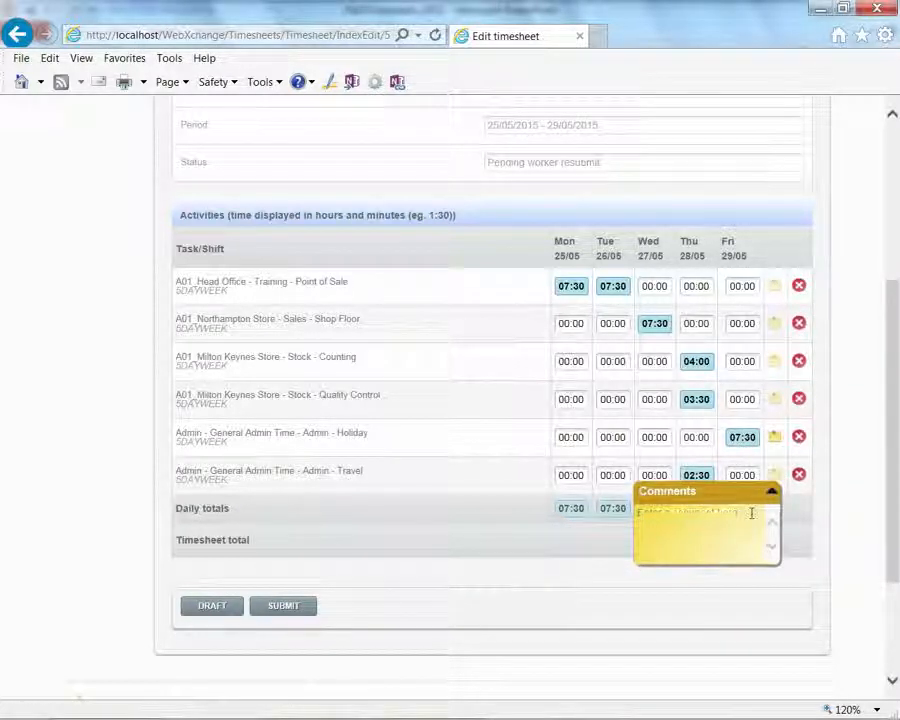
type(" - Thanks Richard")
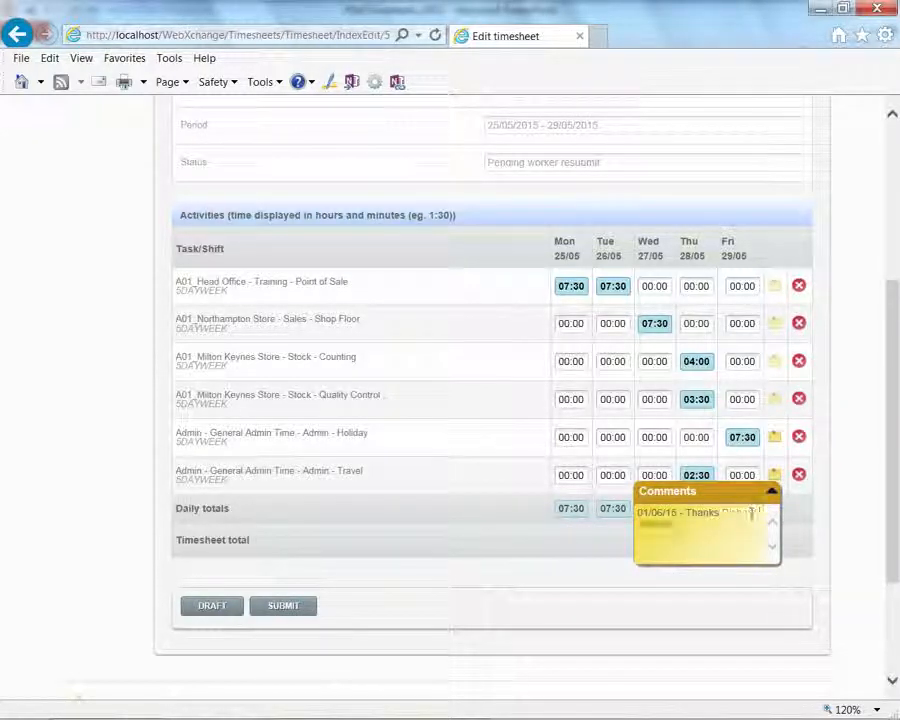
type(", I forgot that,")
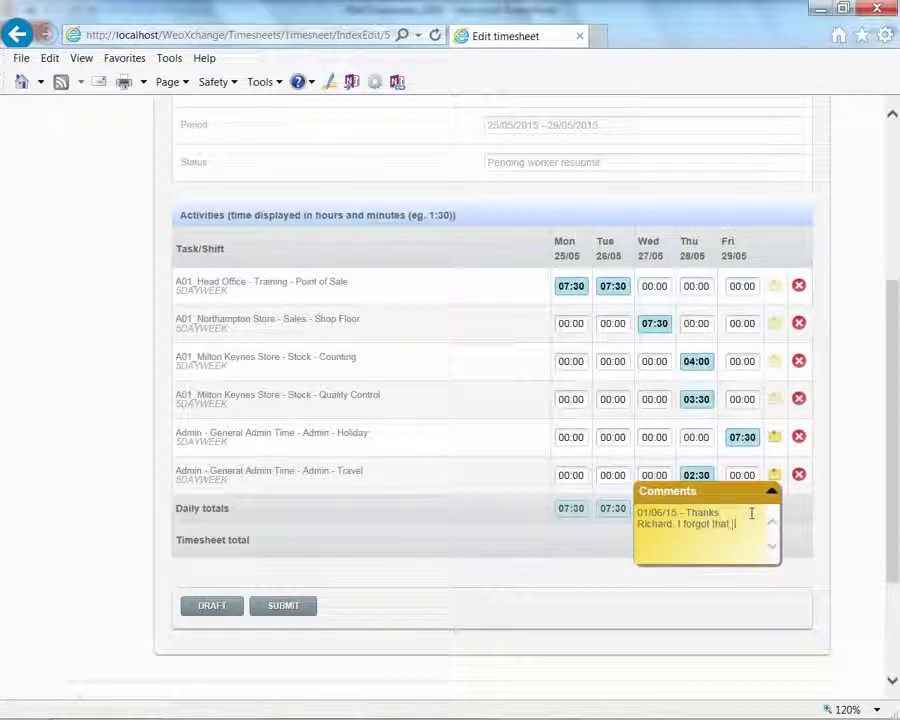
type(" corrected now")
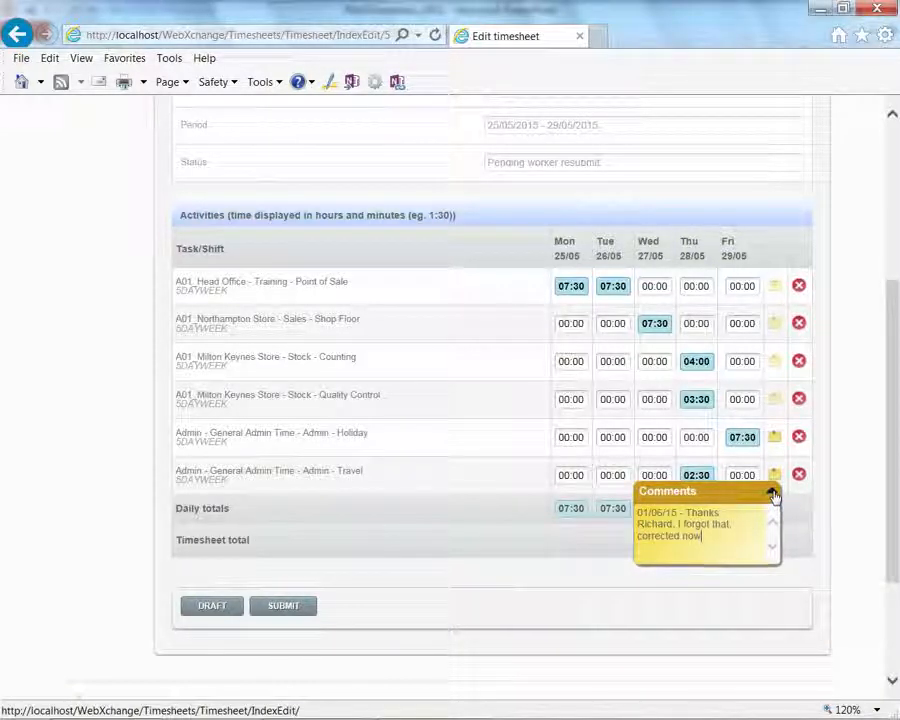
left_click(771, 491)
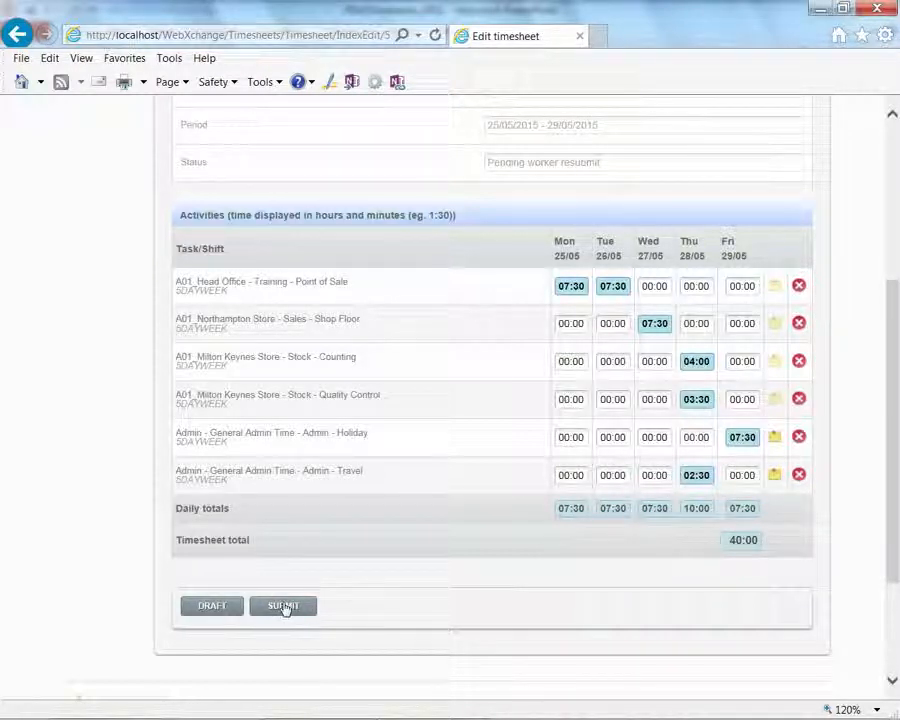
left_click(284, 607)
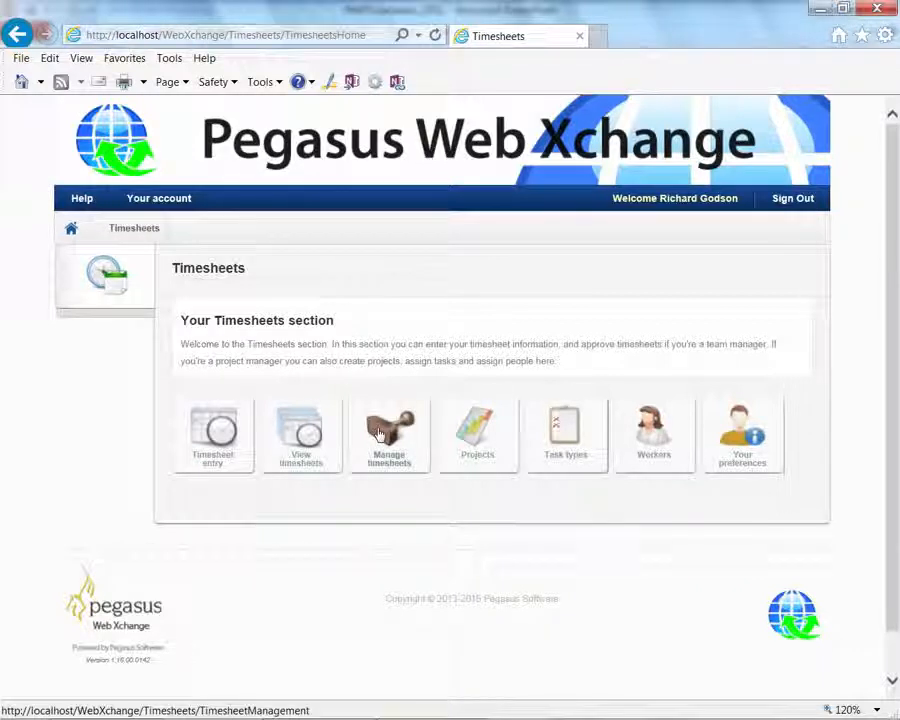
As the manager, review the resubmitted 25/05/15 - 29/05/15 timesheet with its management note and Travel comment, and approve it
left_click(379, 432)
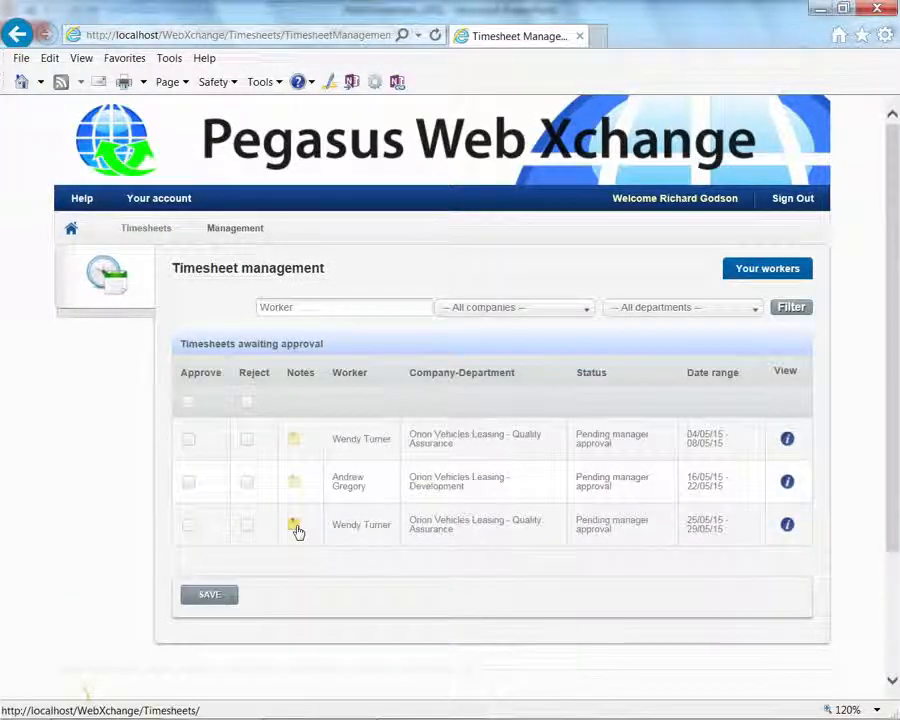
mouse_move(297, 531)
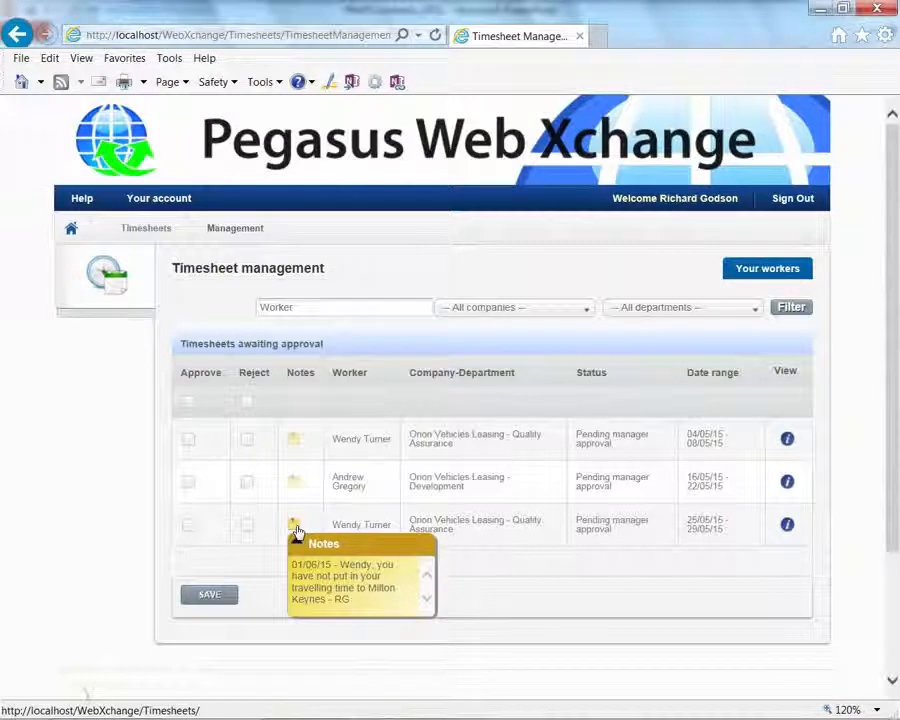
left_click(297, 531)
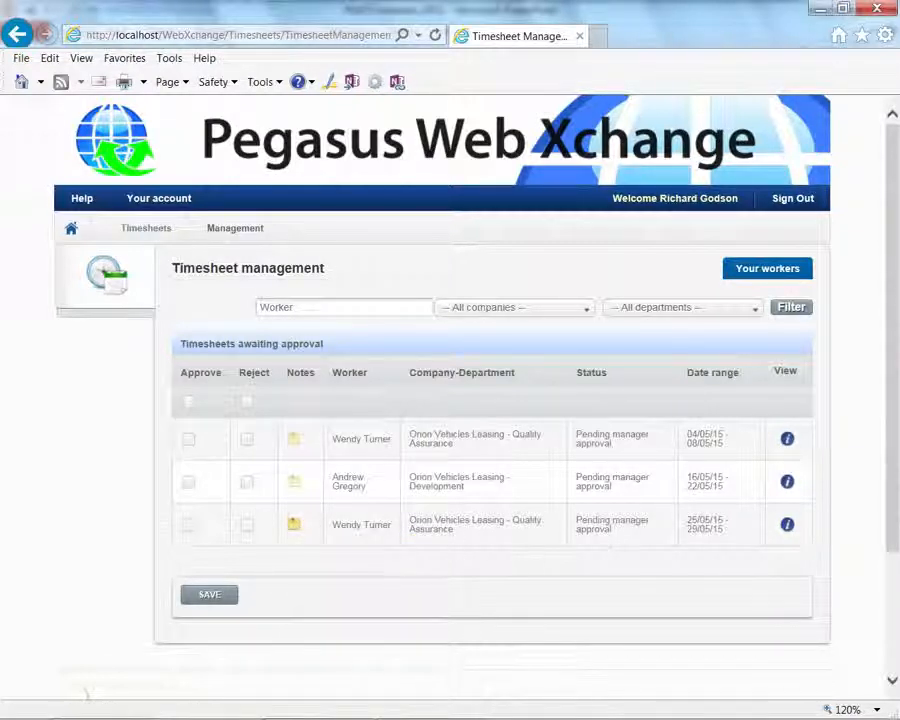
left_click(786, 526)
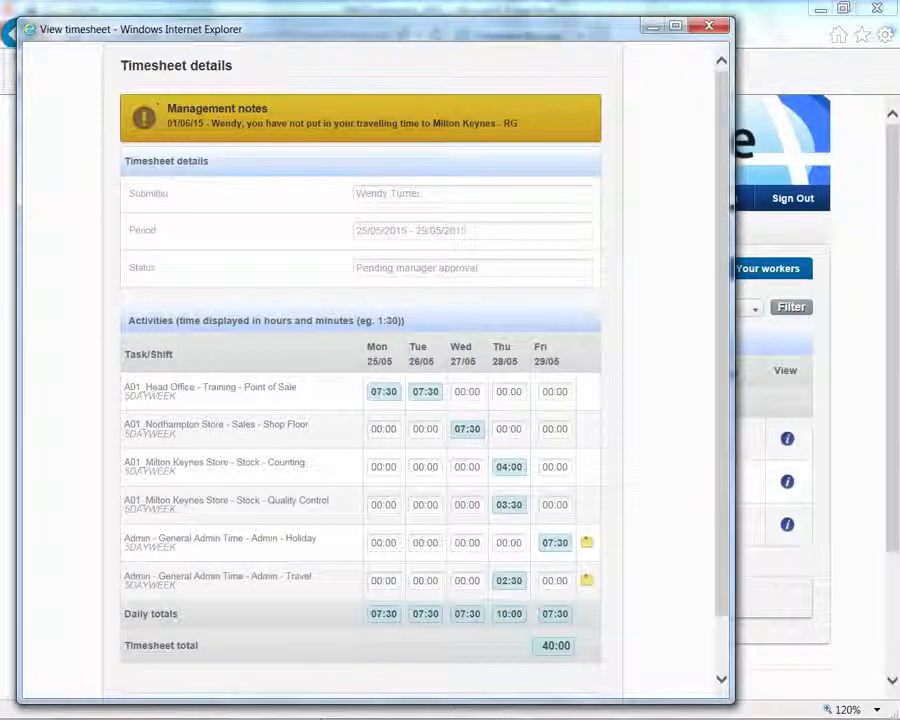
left_click(586, 582)
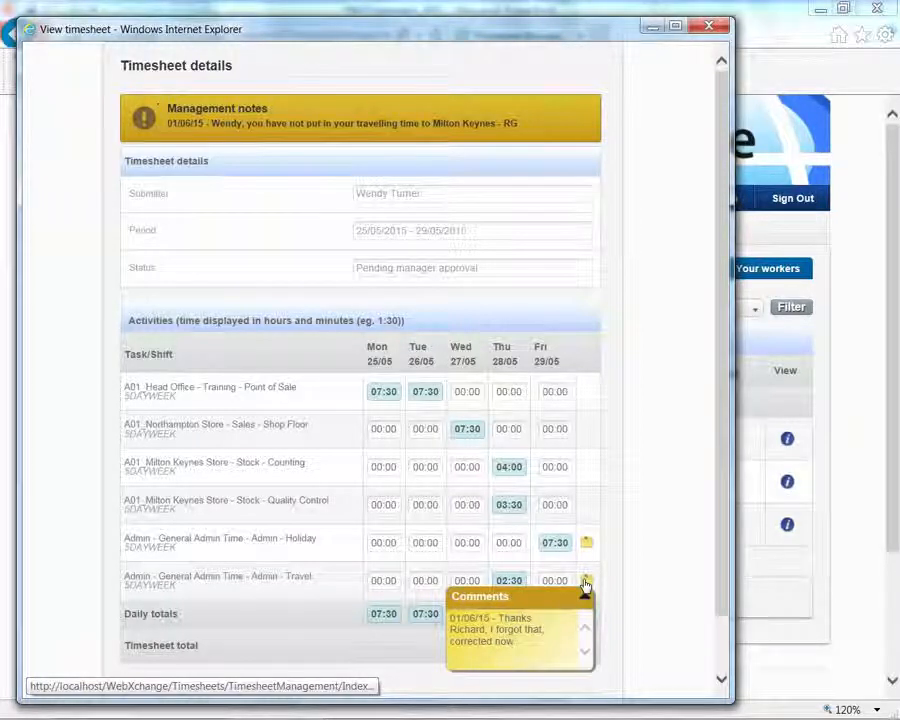
scroll(708, 524, "down", 2)
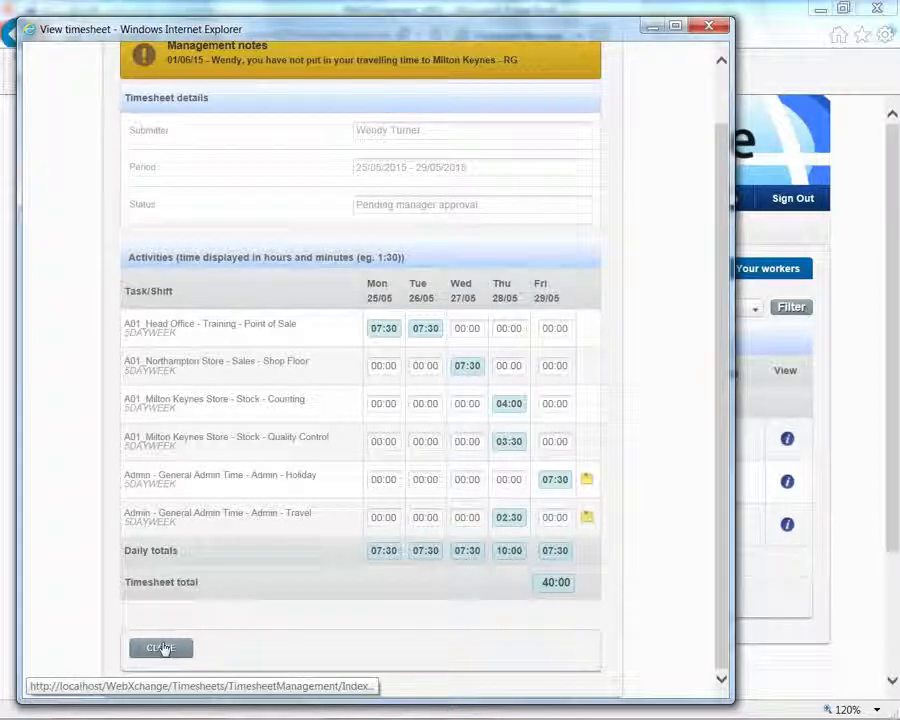
left_click(162, 648)
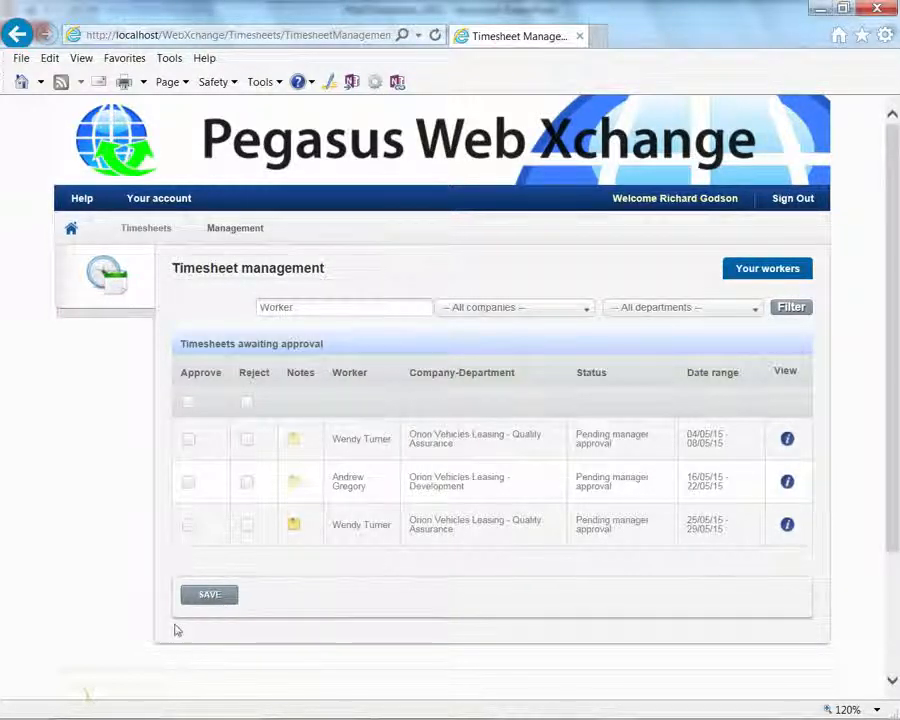
left_click(190, 526)
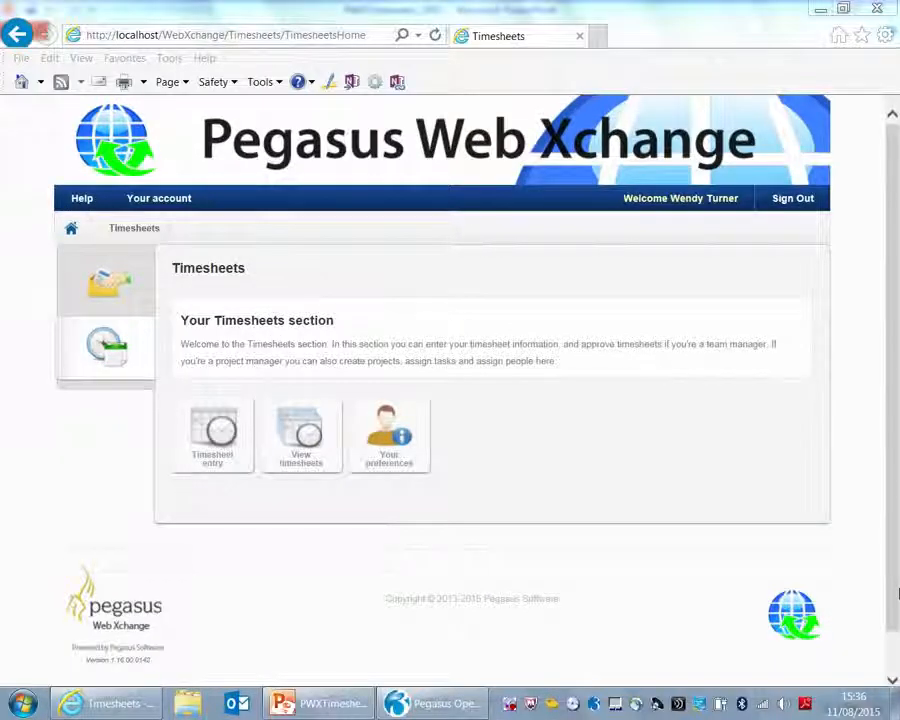
As the worker, view the list of submitted timesheets to check the approval status
left_click(307, 434)
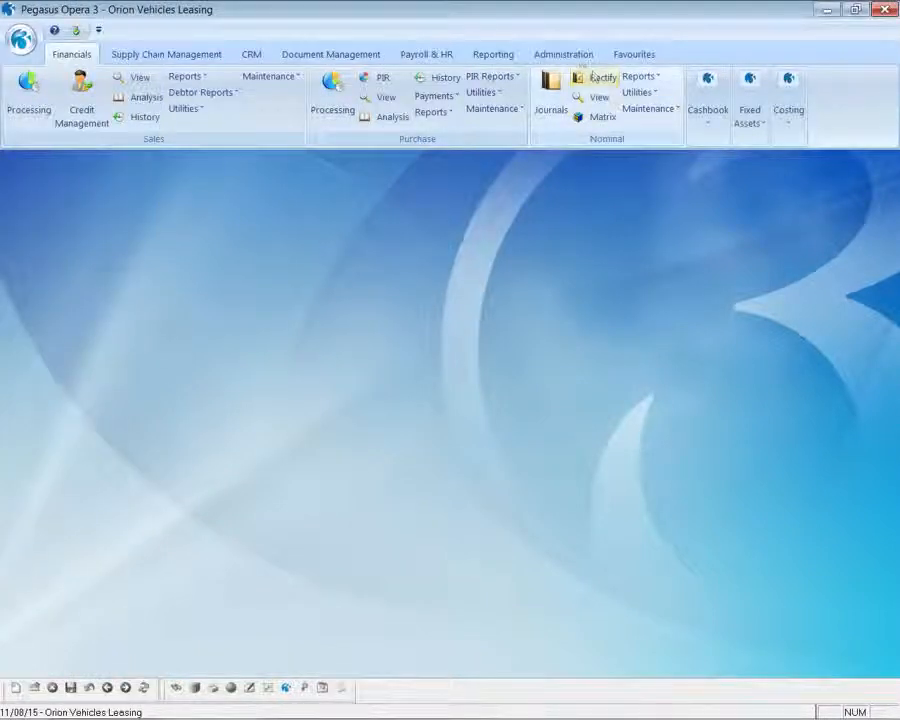
Switch to Pegasus Opera 3 and open the PWX Centre to view the timesheet data awaiting import
left_click(575, 58)
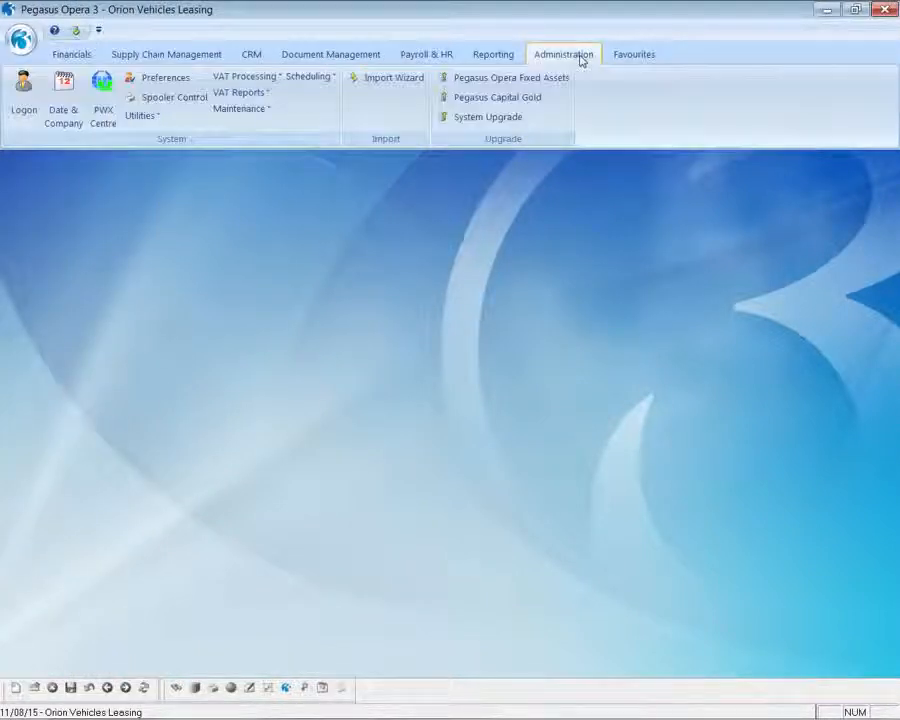
left_click(104, 98)
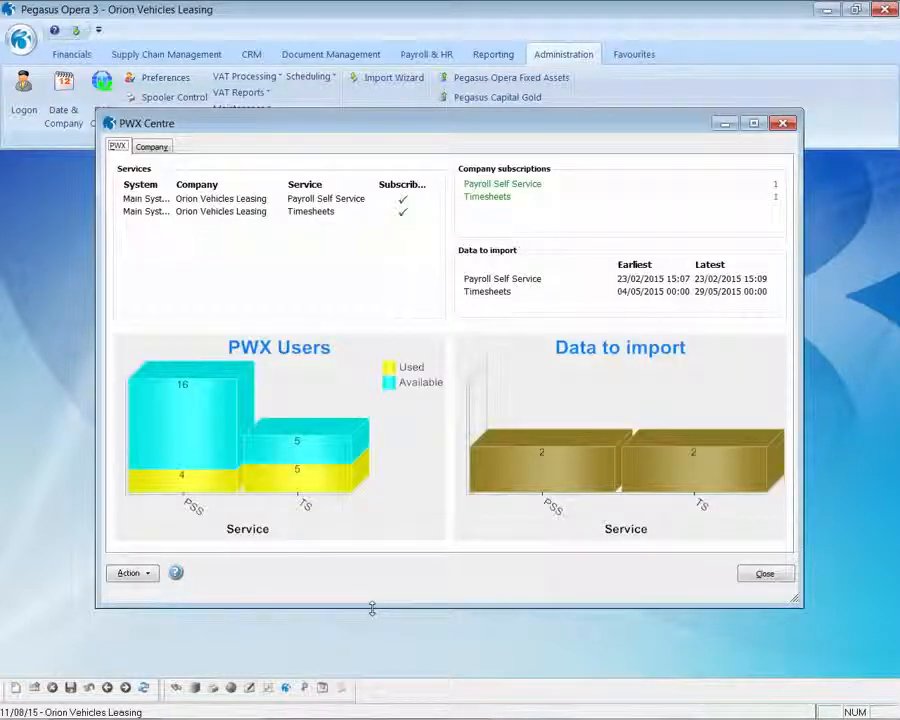
Start the Timesheets import for the company's Monthly group up to 11/08/2015, covering all employees and PWX departments BA to TEST
mouse_move(675, 478)
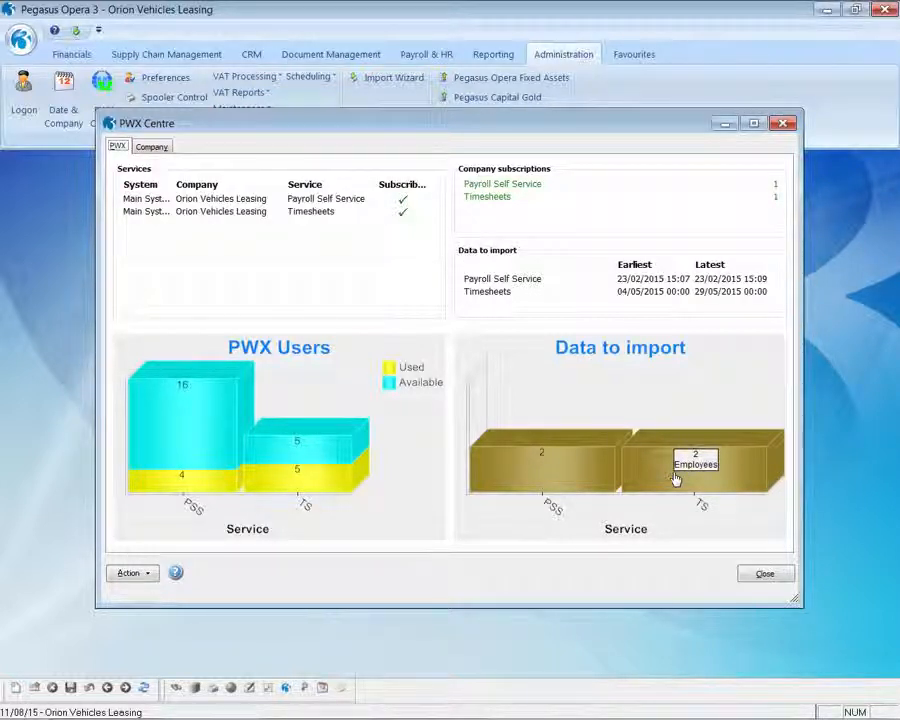
left_click(163, 148)
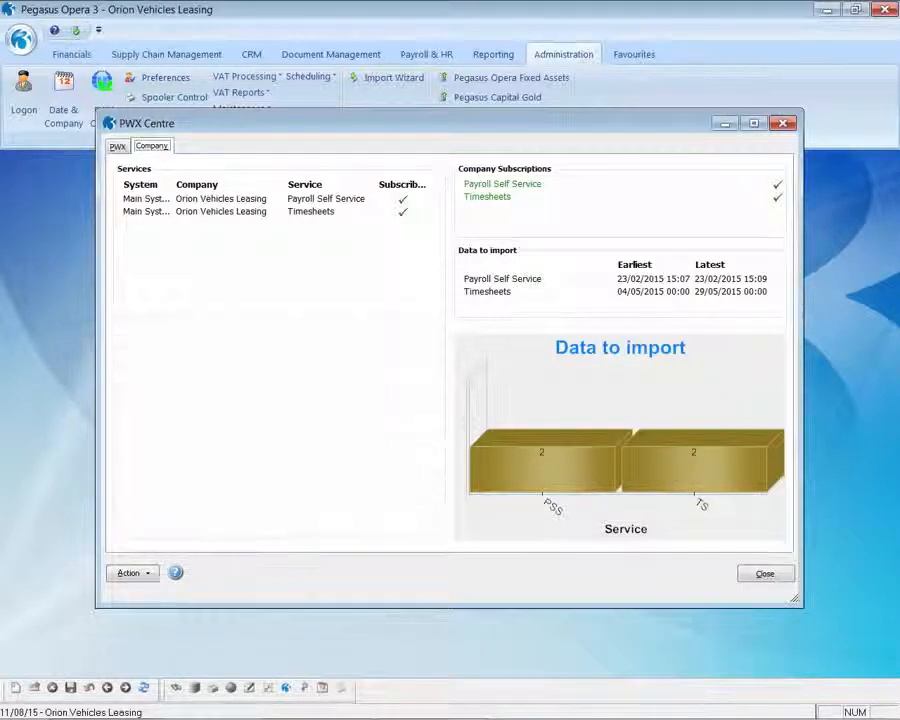
left_click(138, 579)
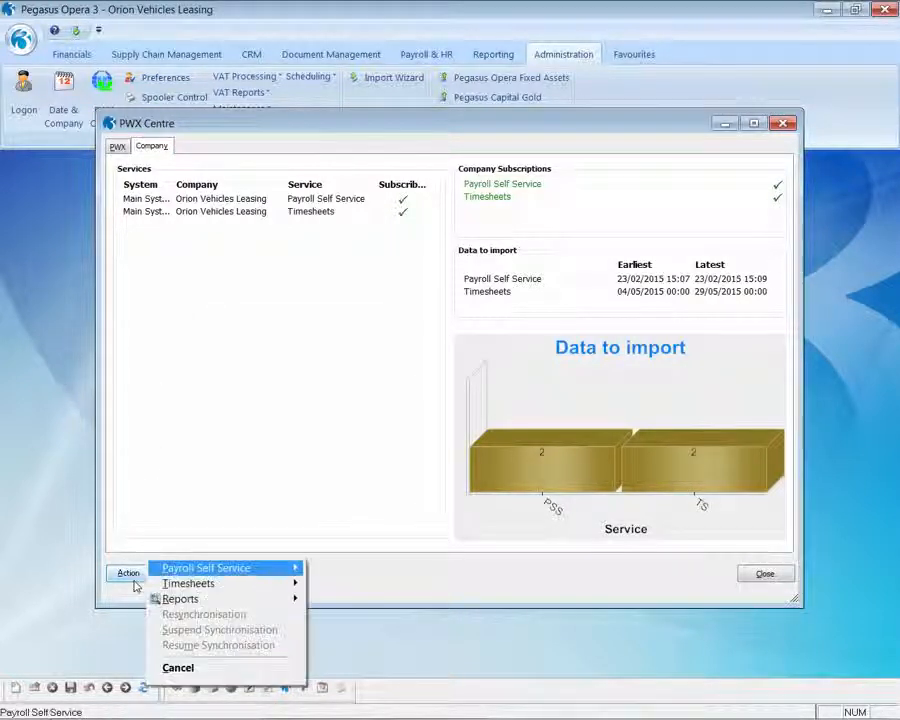
mouse_move(160, 586)
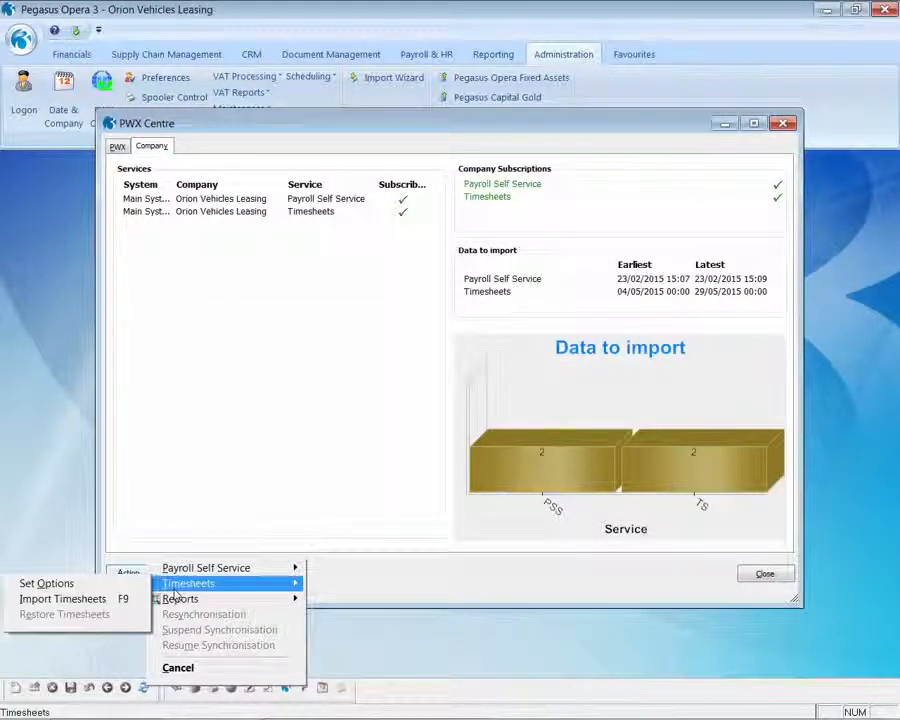
left_click(120, 604)
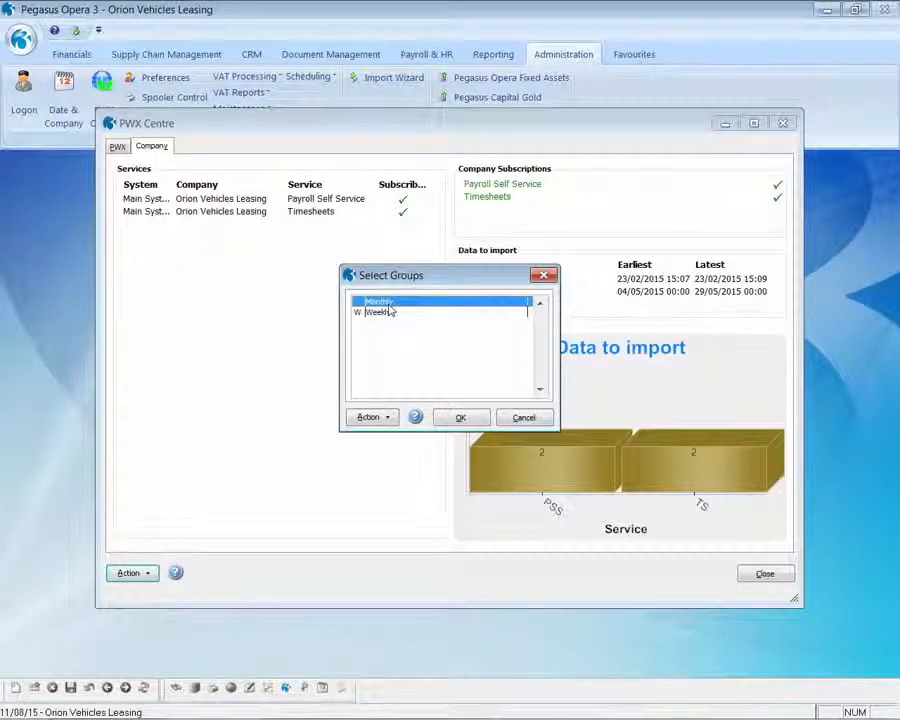
left_click(460, 419)
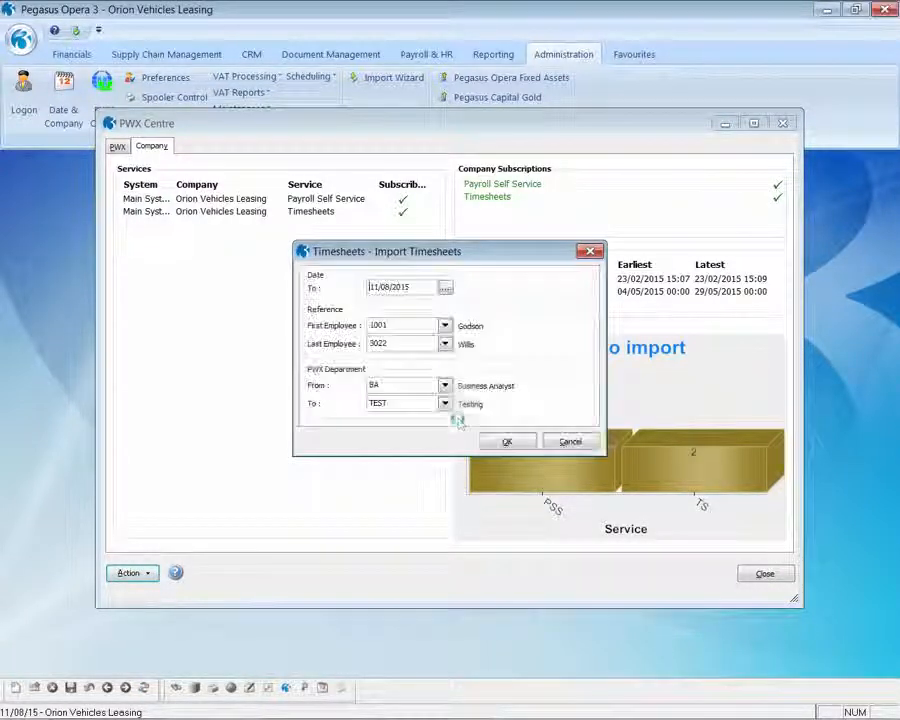
left_click(508, 442)
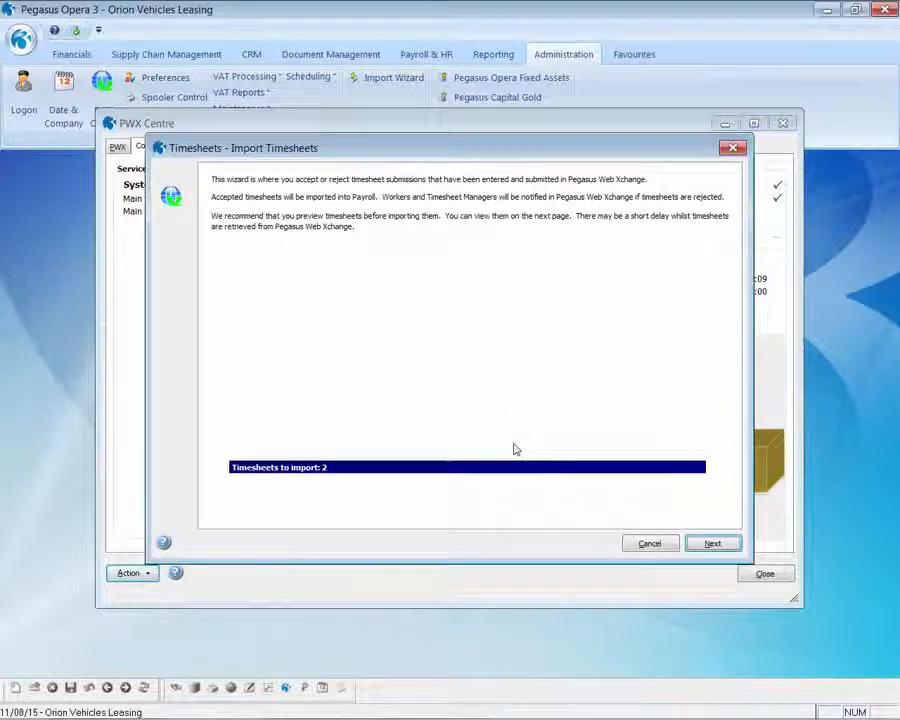
Preview the timesheets awaiting import as an on-screen report, review the listed tasks and hours, and close the report
left_click(706, 544)
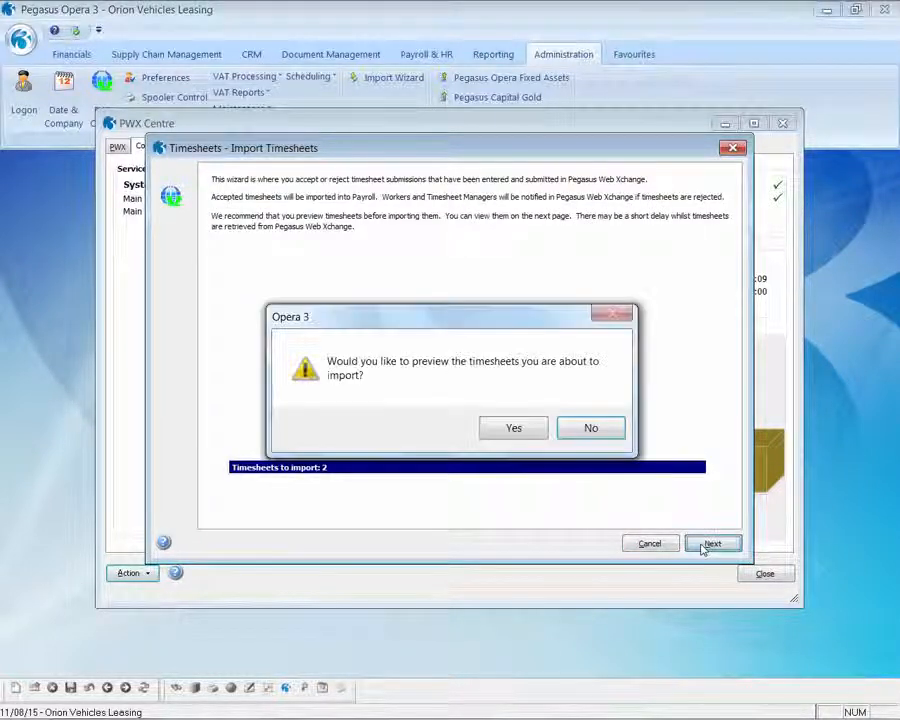
left_click(513, 429)
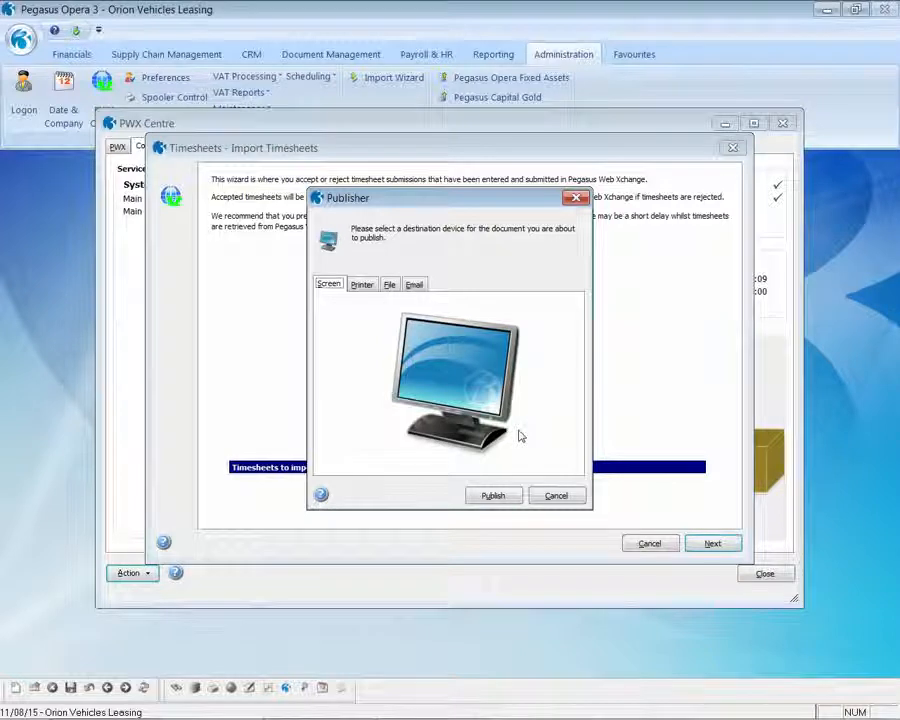
left_click(506, 499)
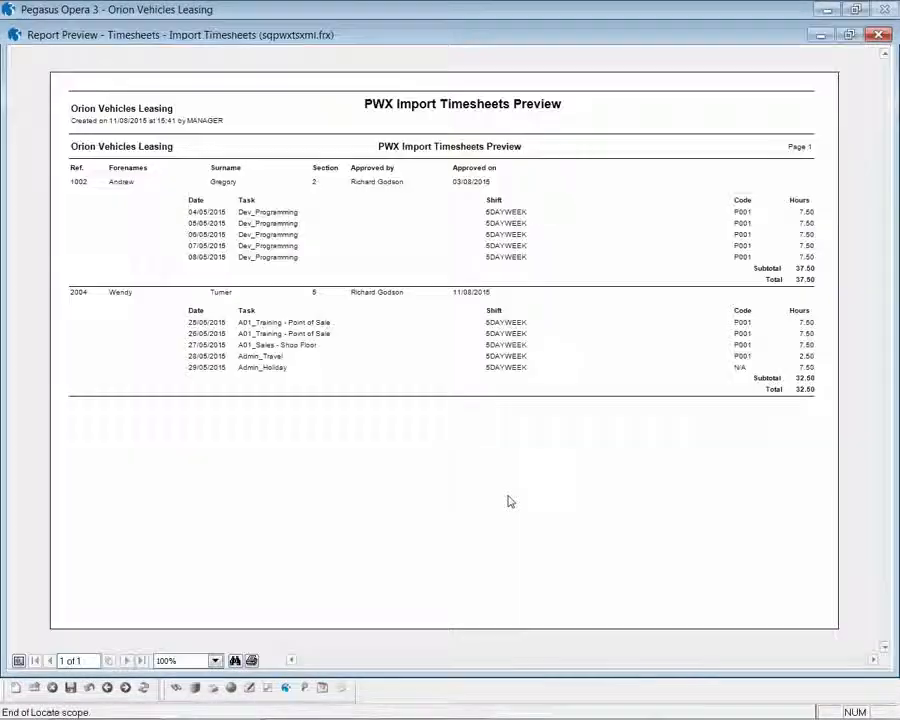
left_click(880, 36)
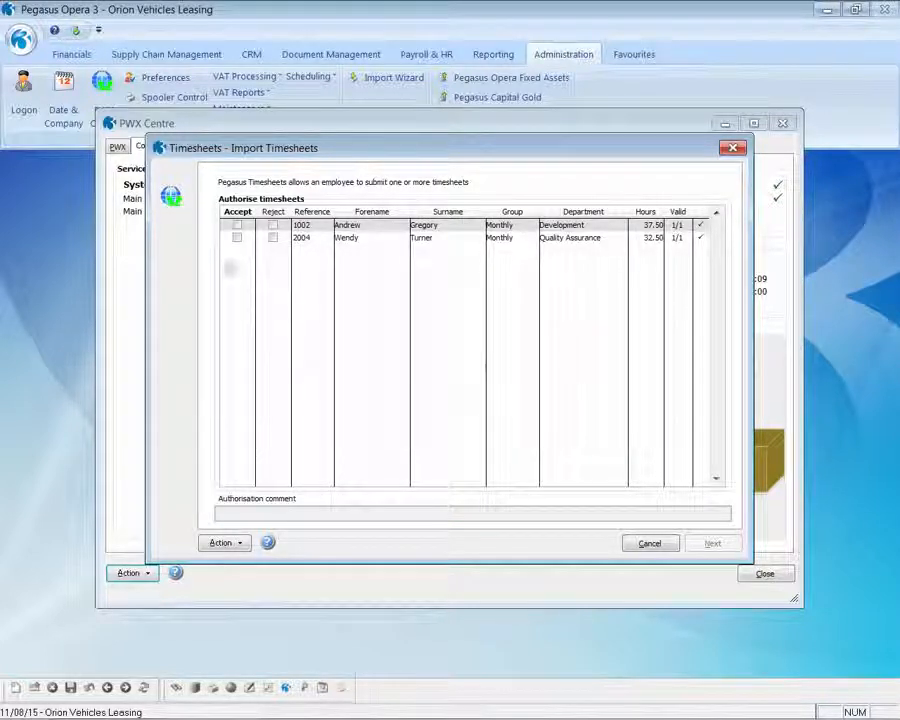
Review the detail of the Development employee's timesheet, including its tasks and payment code summary, and close it
left_click(226, 543)
left_click(272, 587)
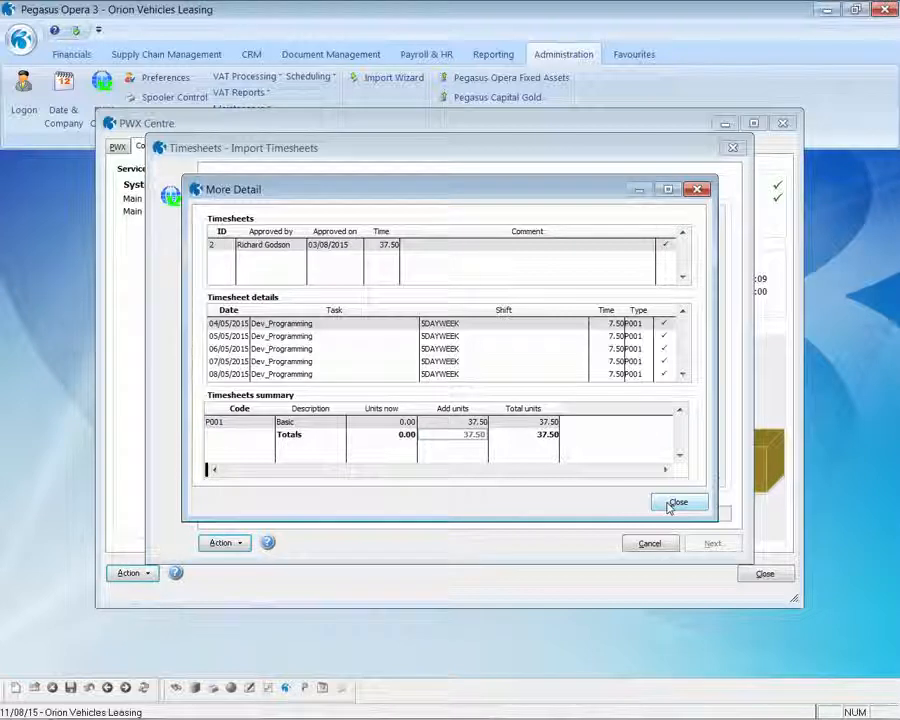
left_click(670, 505)
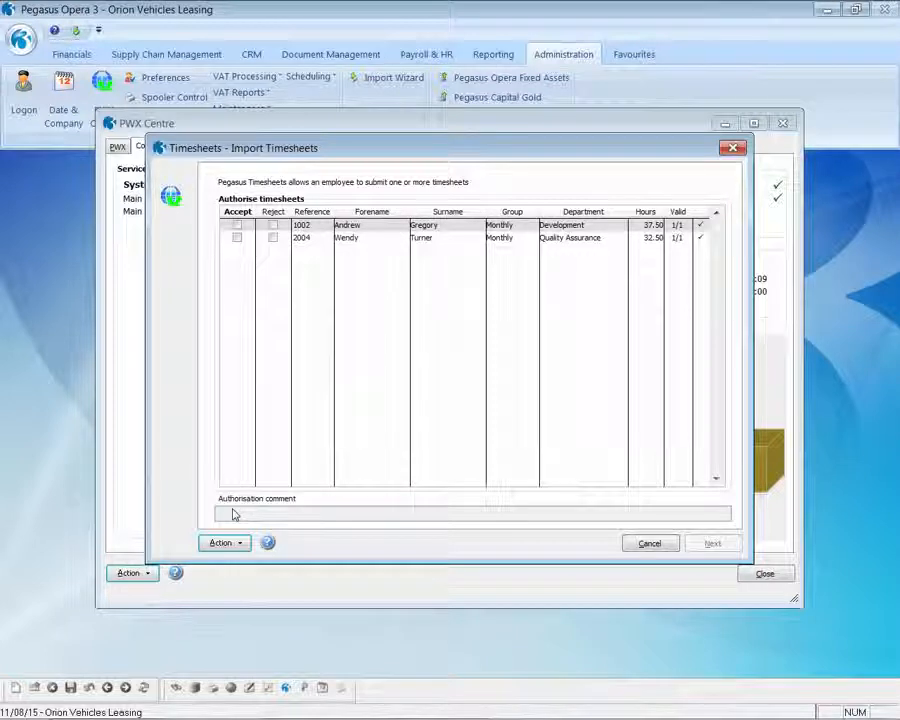
Accept only the Quality Assurance employee's timesheet and confirm its import into Payroll
left_click(237, 239)
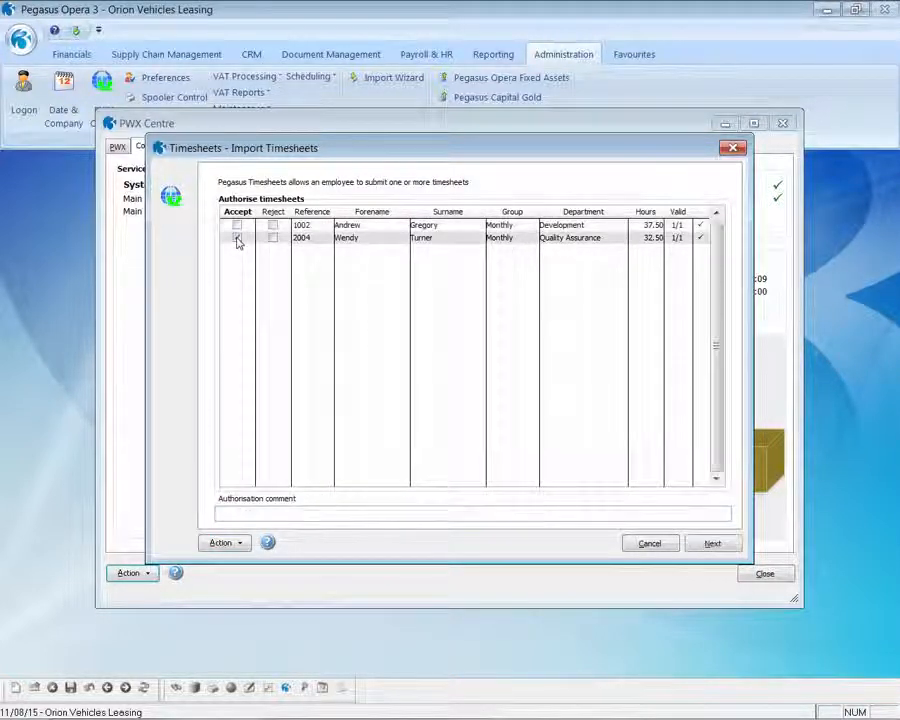
left_click(704, 543)
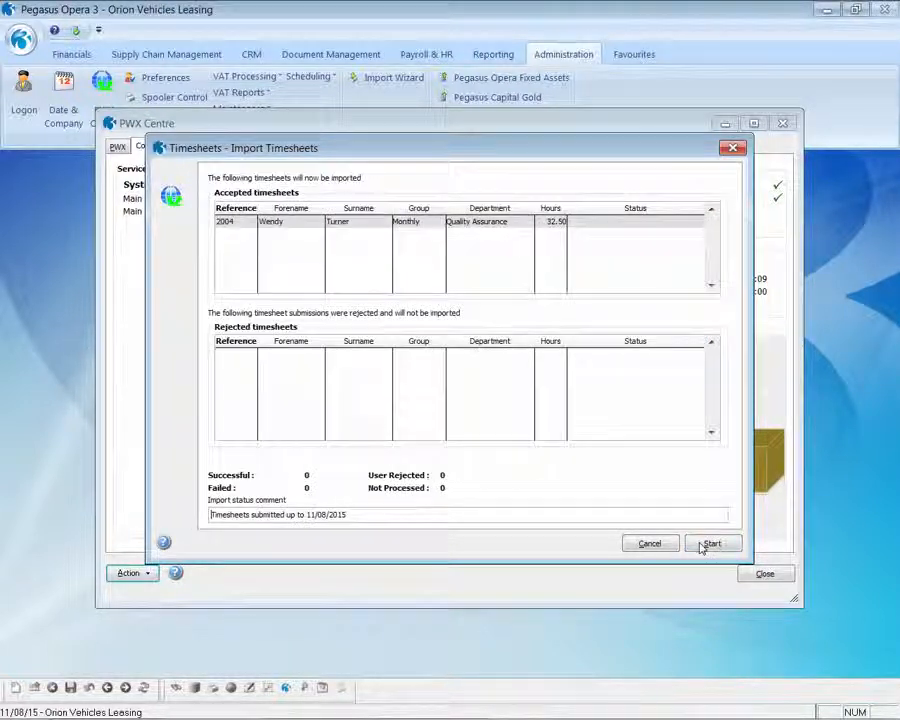
left_click(704, 545)
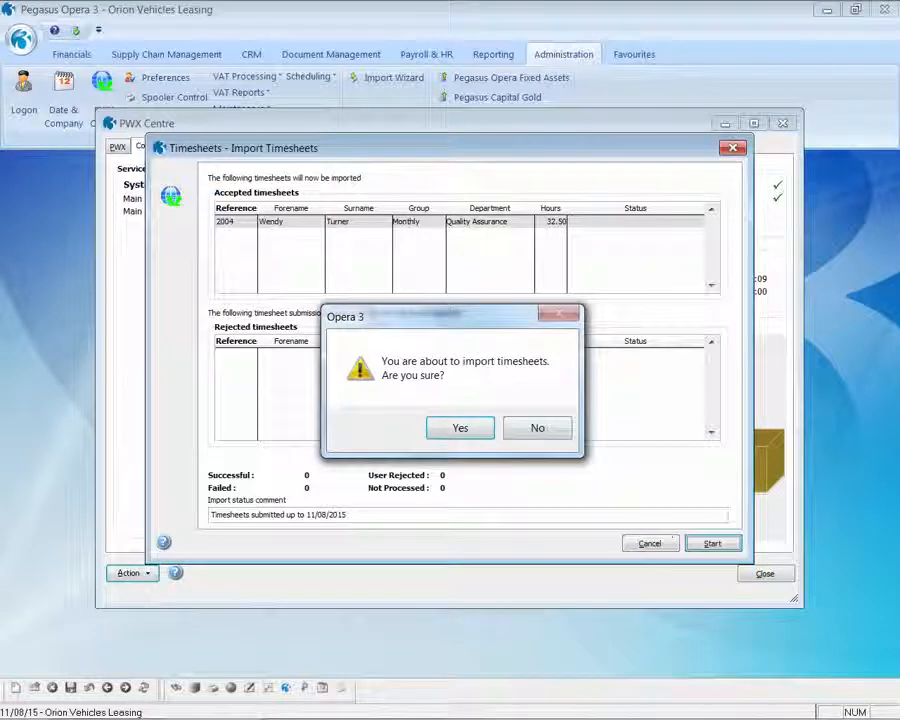
left_click(460, 428)
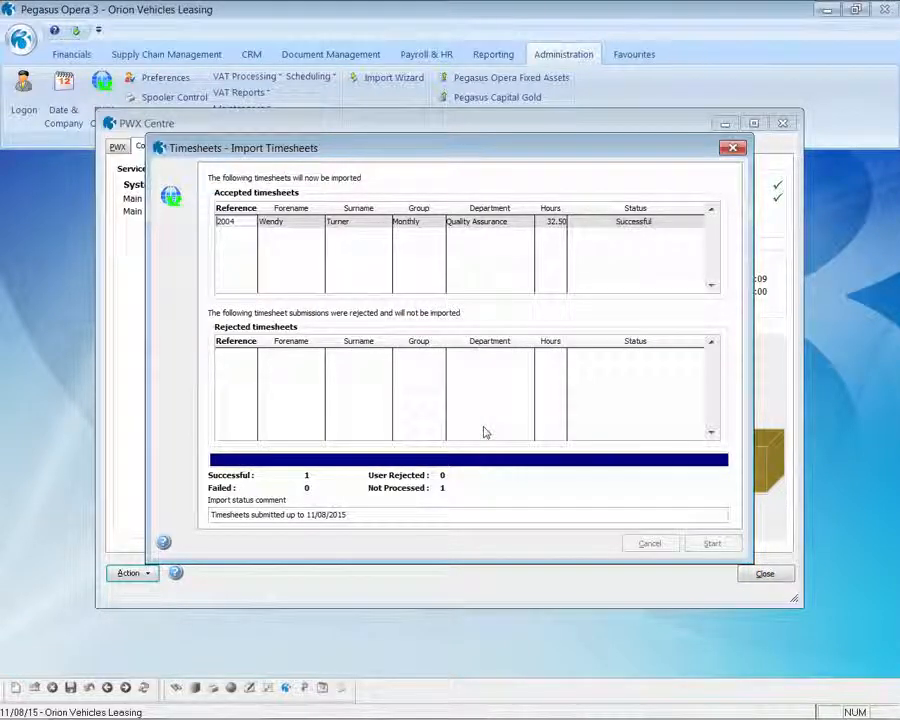
Publish the PWX Timesheet Submission Audit to screen, close it, and finish the import wizard to return to the PWX Centre
left_click(505, 498)
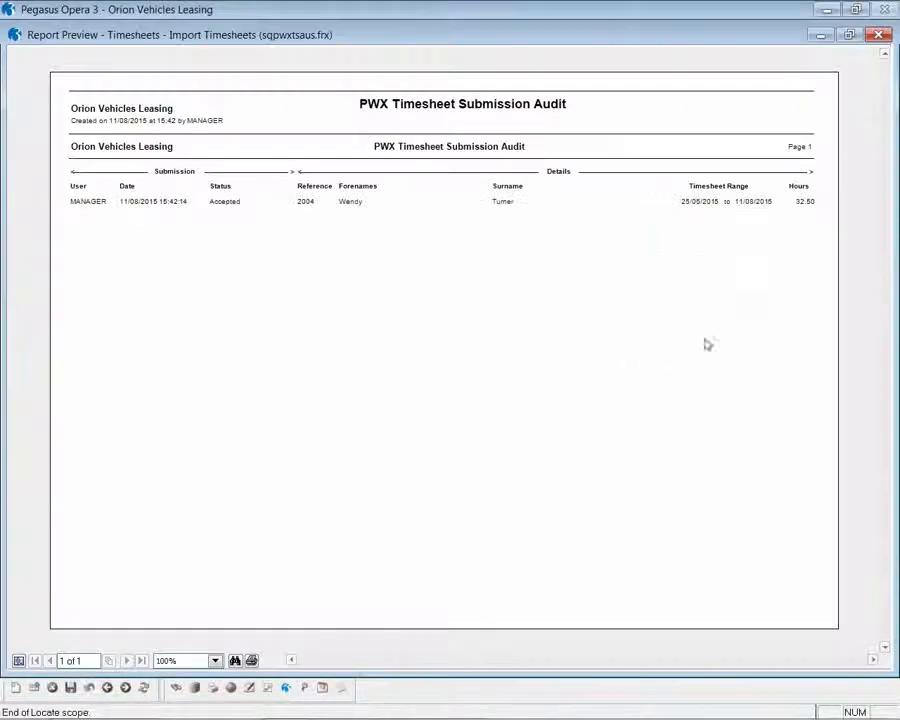
left_click(880, 37)
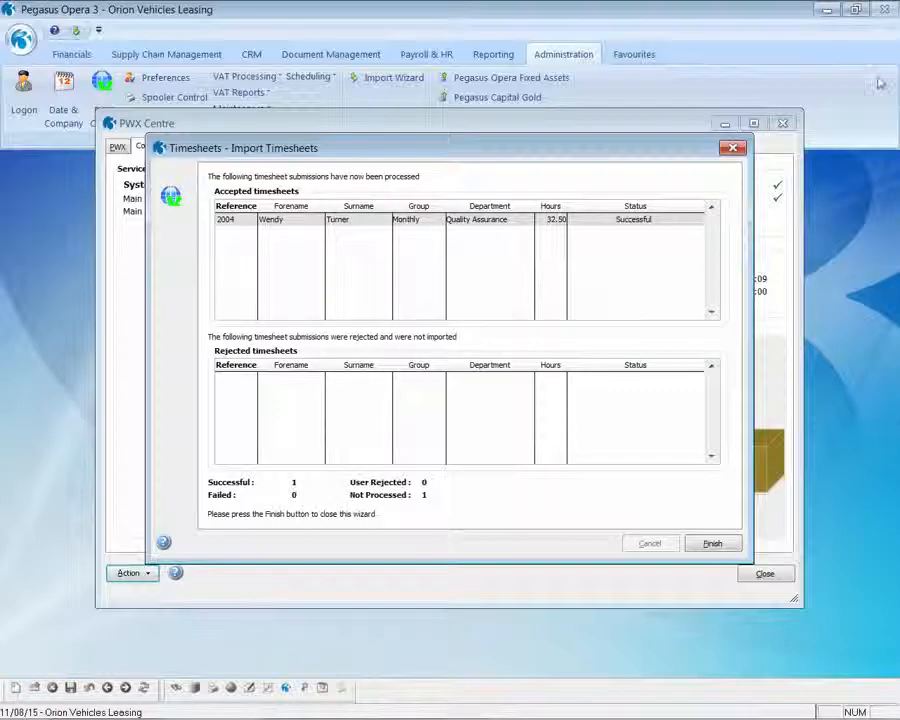
left_click(712, 544)
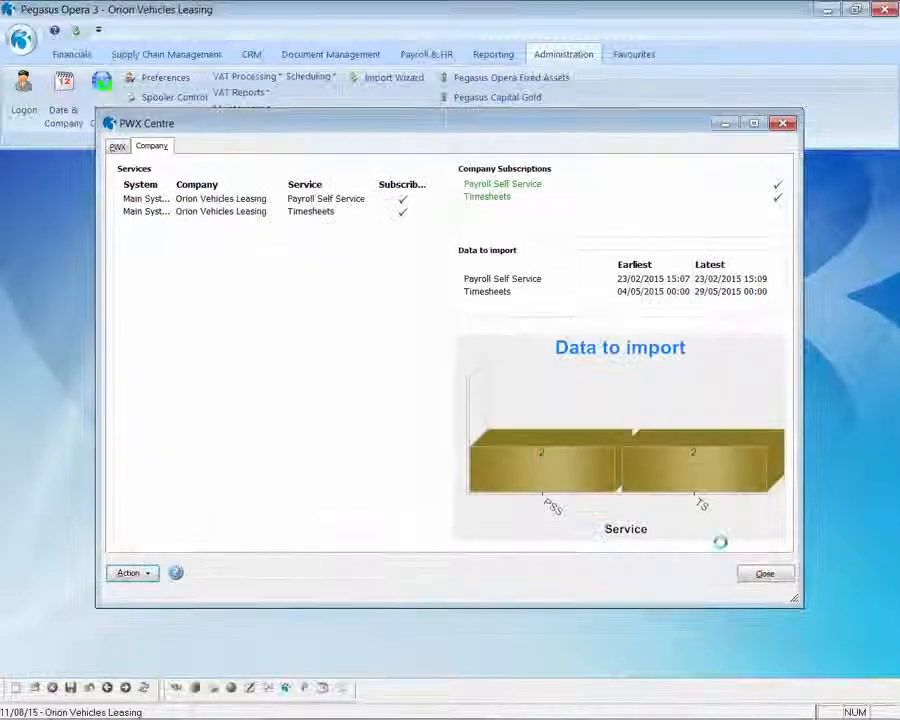
mouse_move(705, 481)
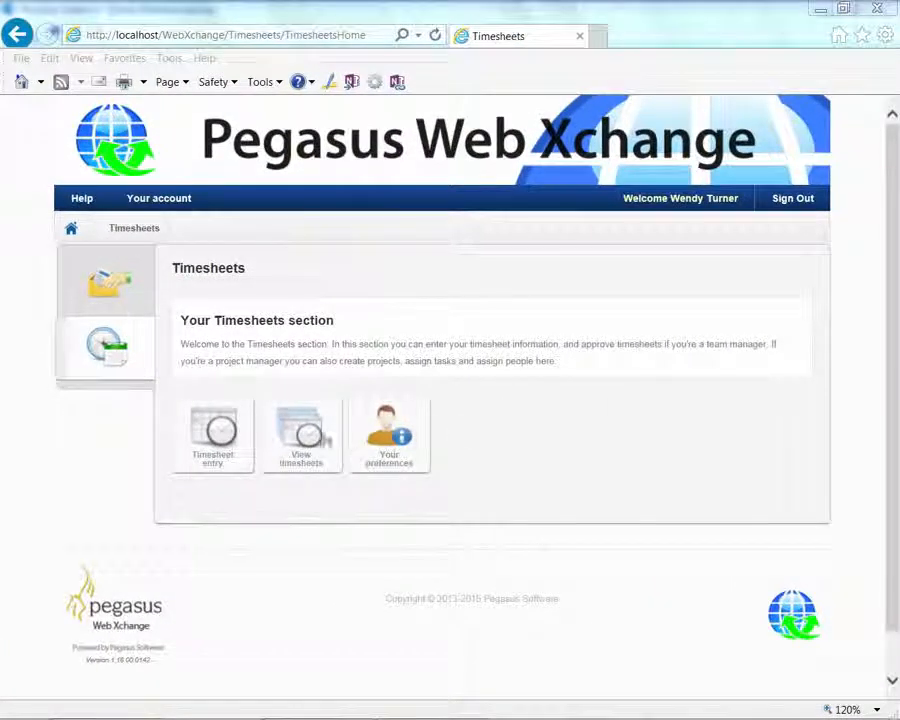
Switch to Pegasus Web Xchange as the worker and view the submitted timesheets
left_click(307, 438)
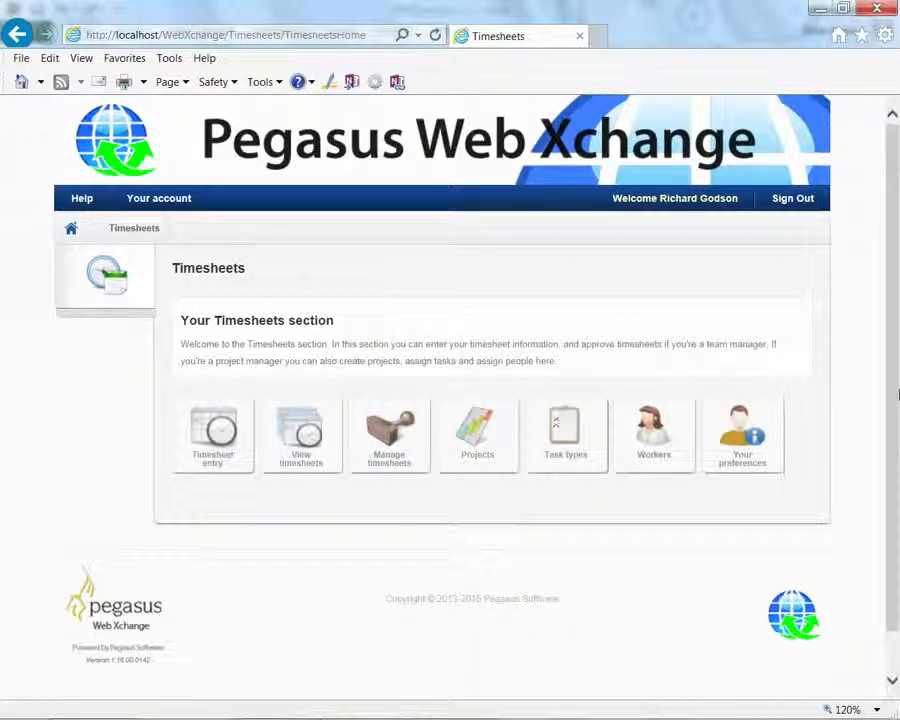
As the manager, open the project activity filter from Projects and keep it on live projects and all task types
left_click(485, 459)
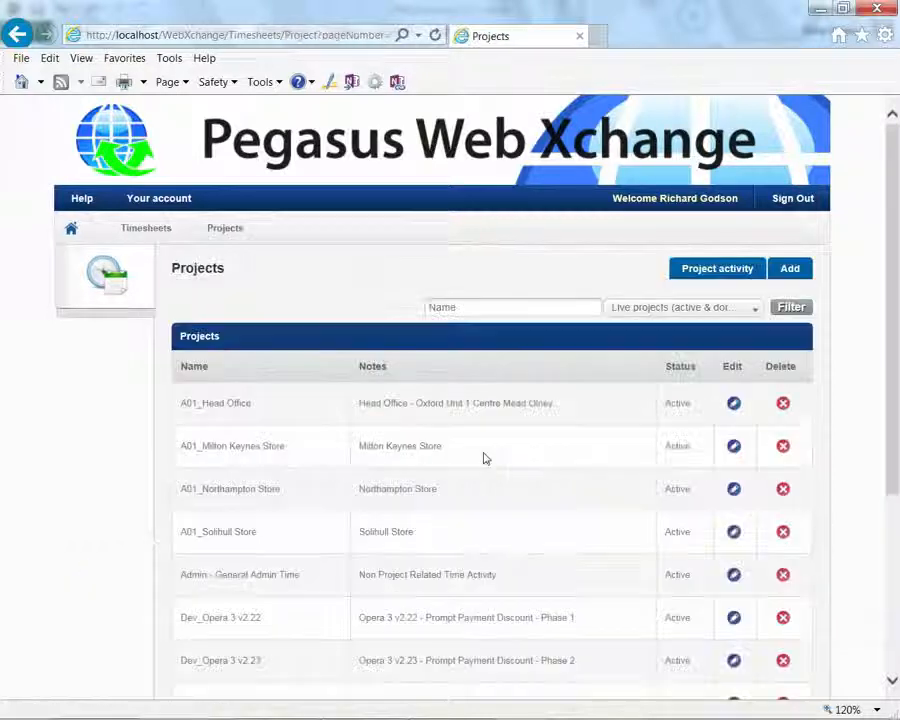
left_click(705, 272)
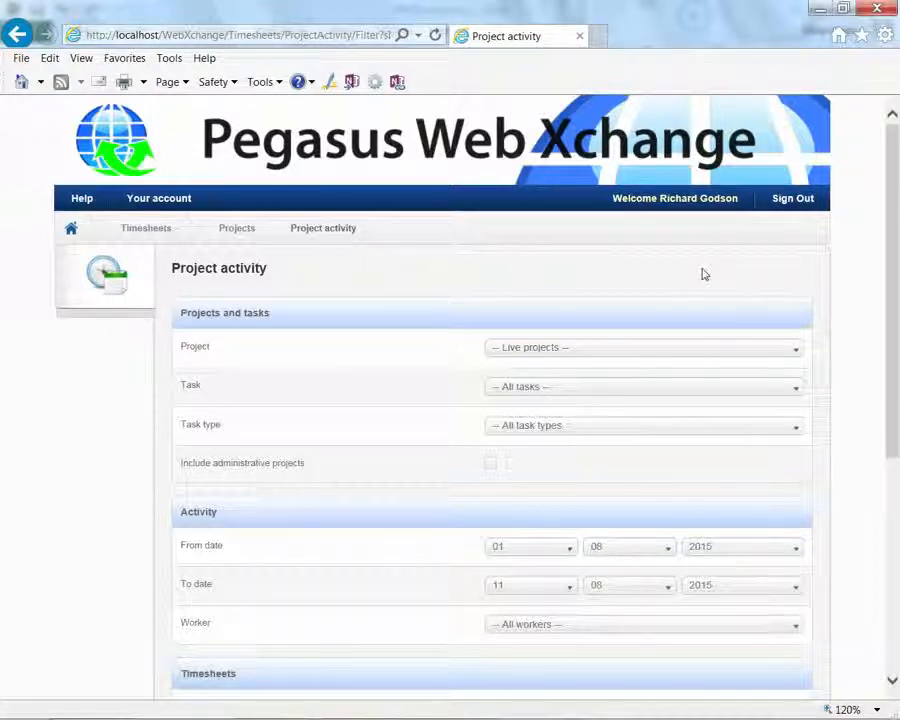
left_click(797, 352)
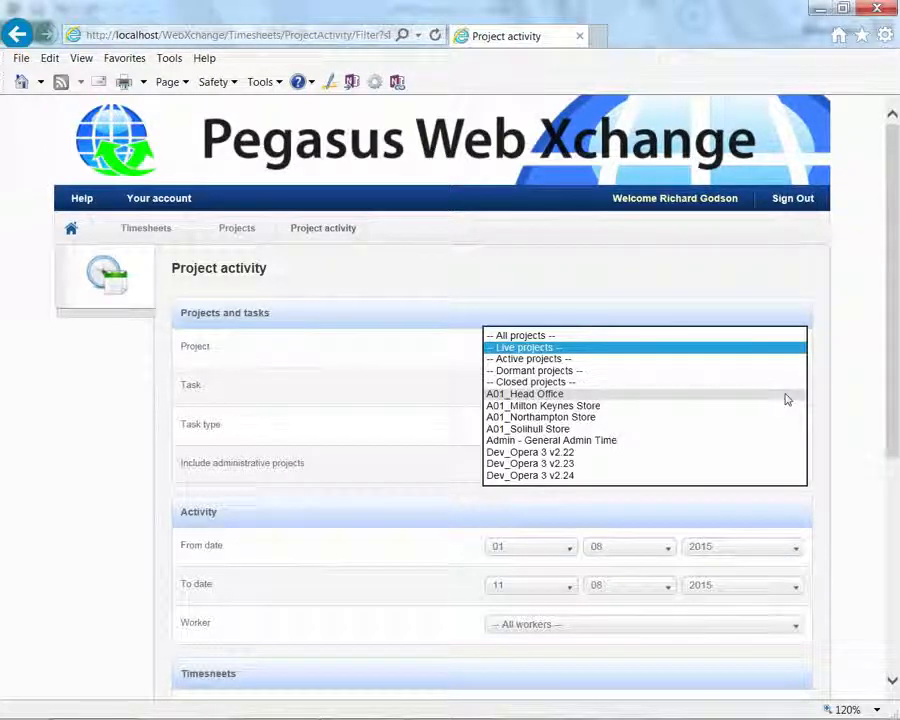
left_click(778, 351)
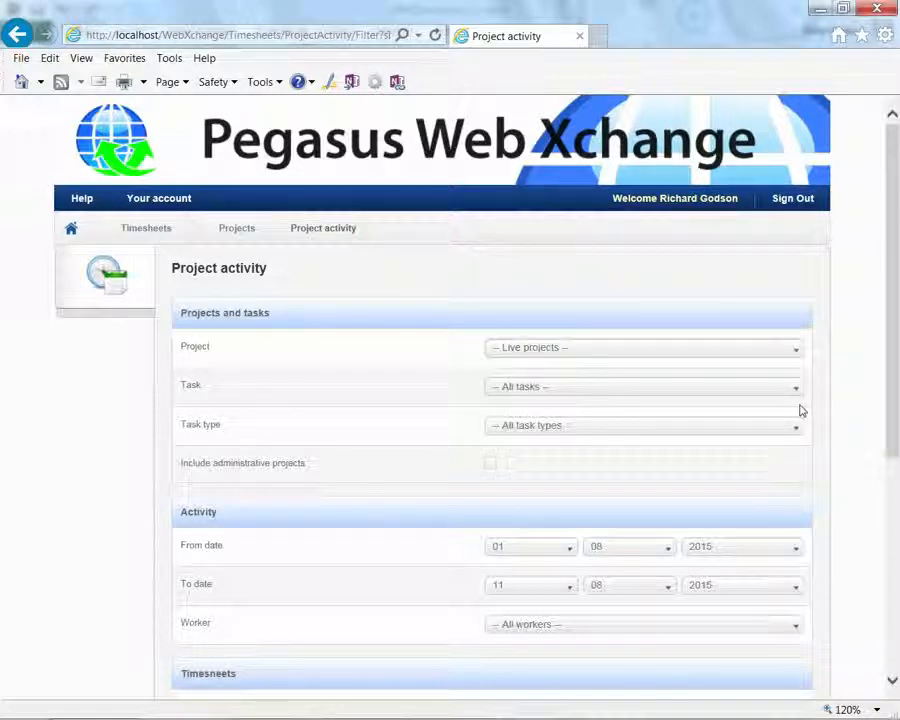
left_click(797, 430)
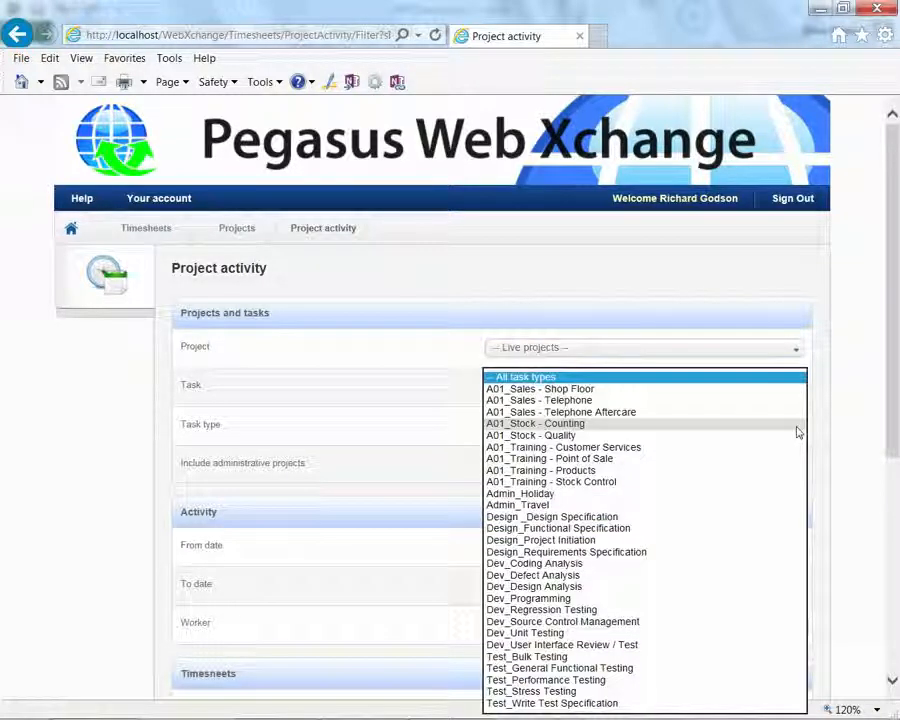
left_click(784, 378)
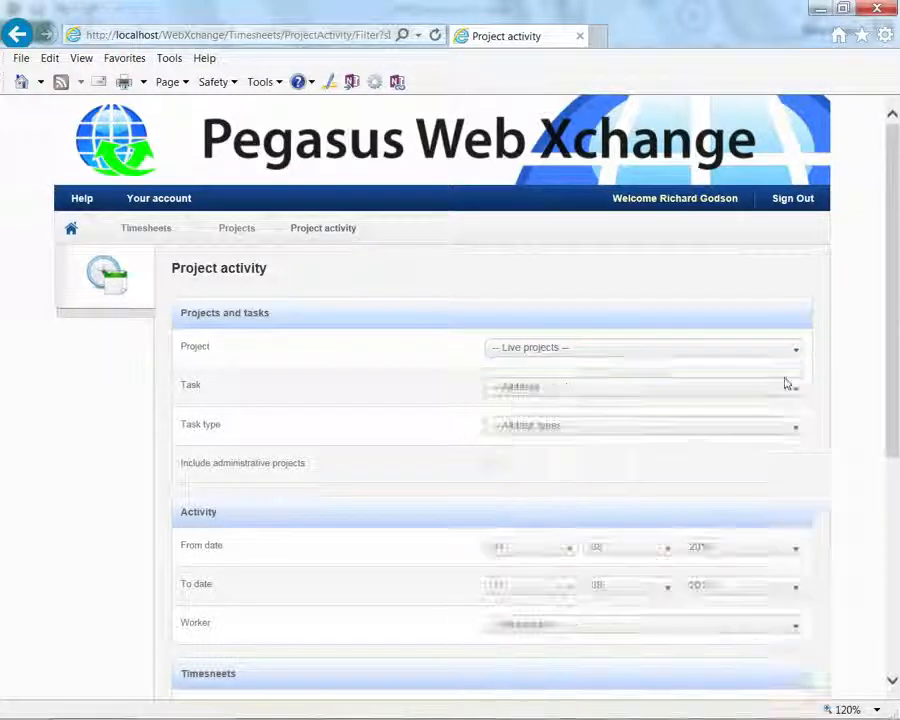
Set the activity from date to 01/08/2014, keep all workers selected, and generate the project summary
left_click(791, 551)
left_click(792, 566)
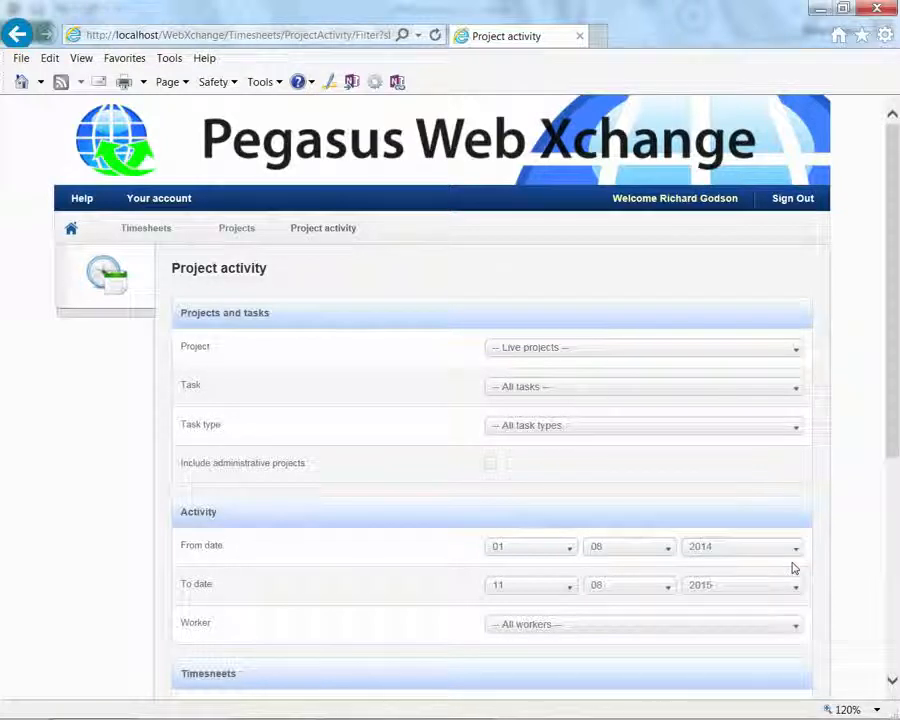
scroll(790, 567, "down", 3)
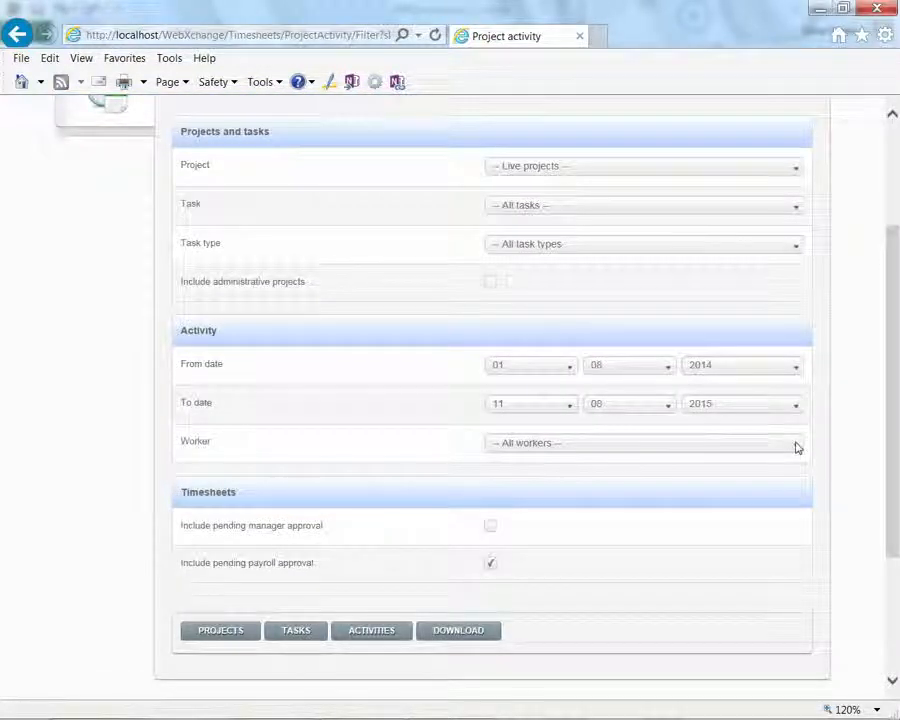
left_click(797, 448)
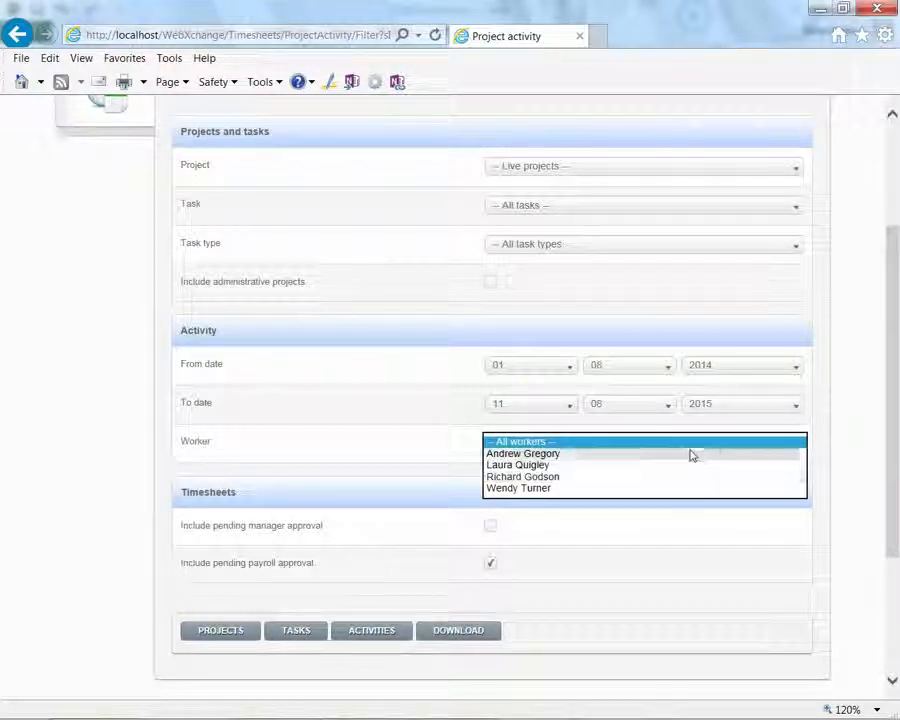
left_click(691, 446)
left_click(234, 636)
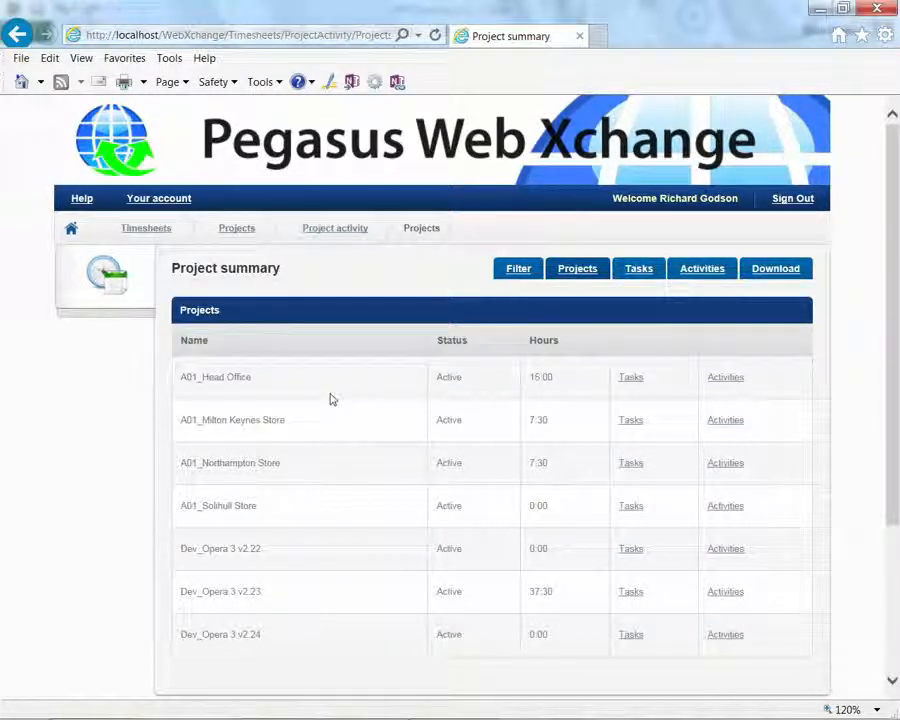
Drill into the tasks of the A01_Head Office project and view the activities for Training - Point of Sale
left_click(629, 379)
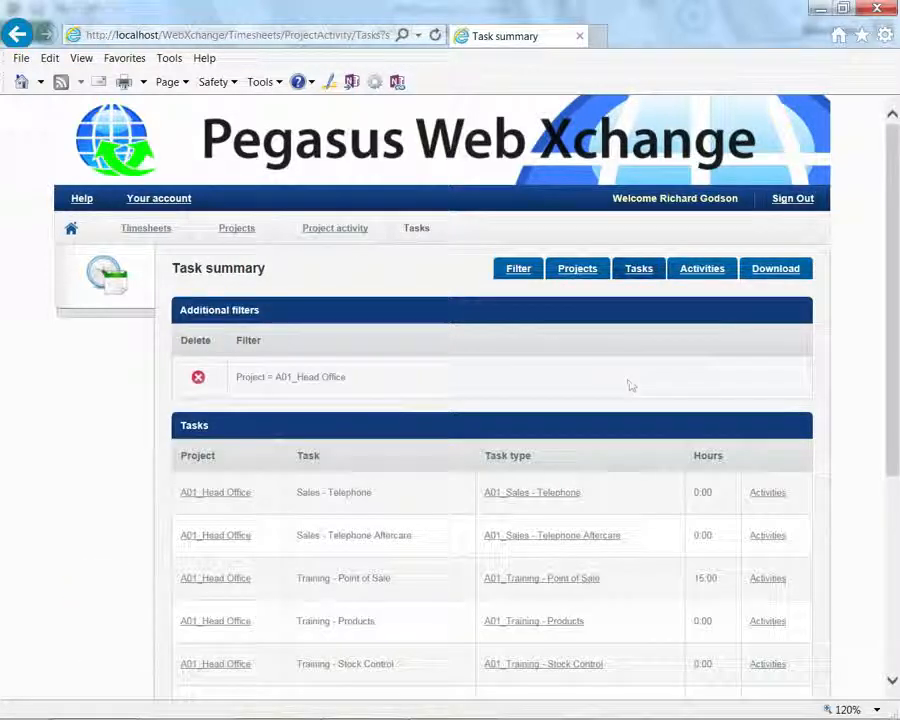
scroll(674, 525, "down", 3)
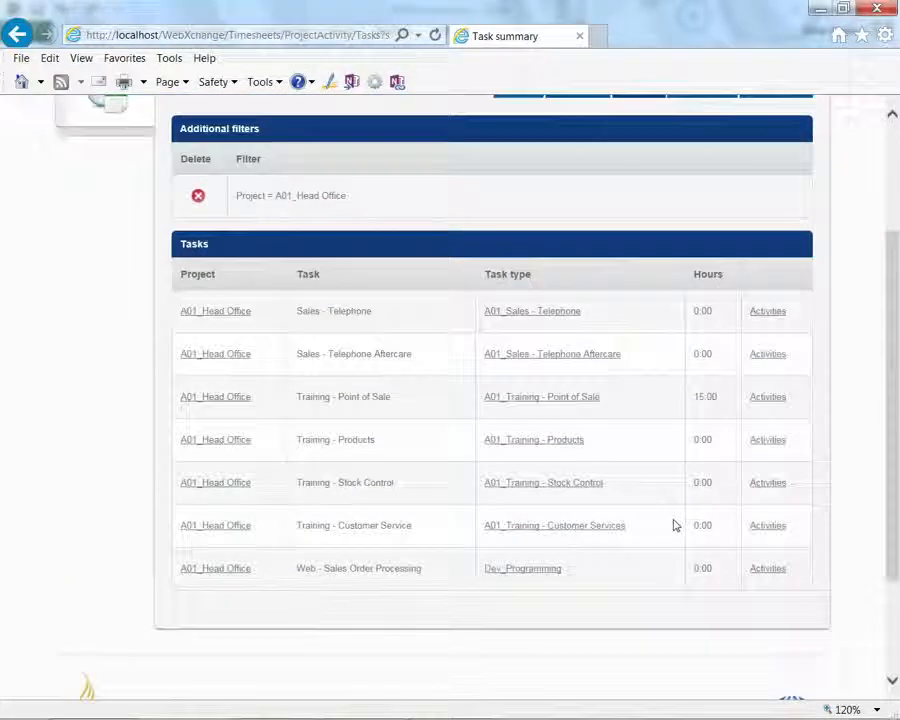
left_click(762, 400)
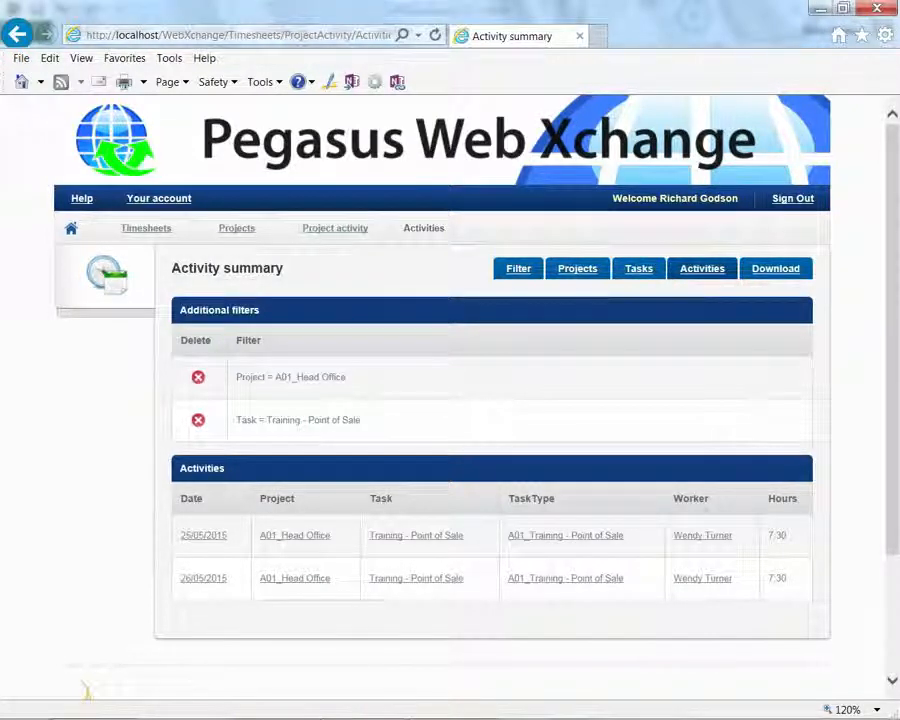
Narrow the activity summary to the listed worker and the date 25/05/2015
left_click(703, 537)
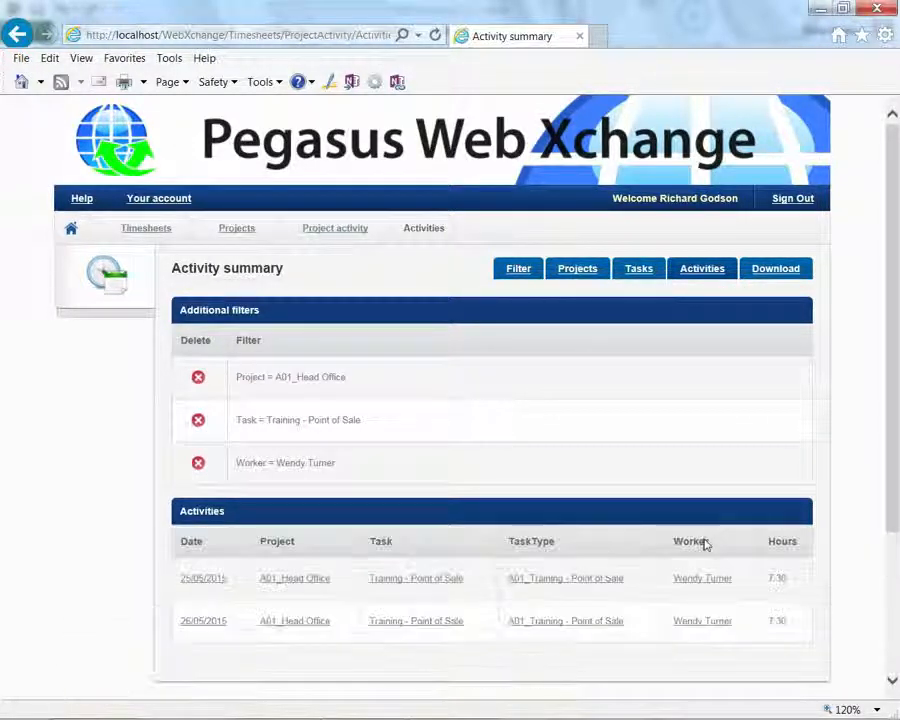
left_click(203, 580)
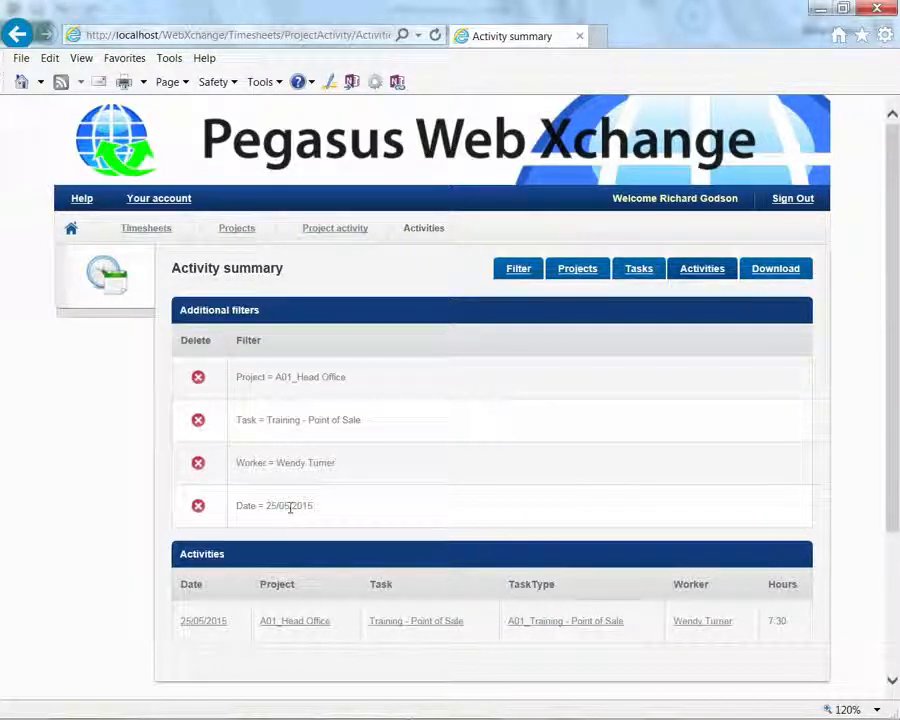
Remove the date, task and project filters from the activity summary, keeping only the worker filter
left_click(198, 508)
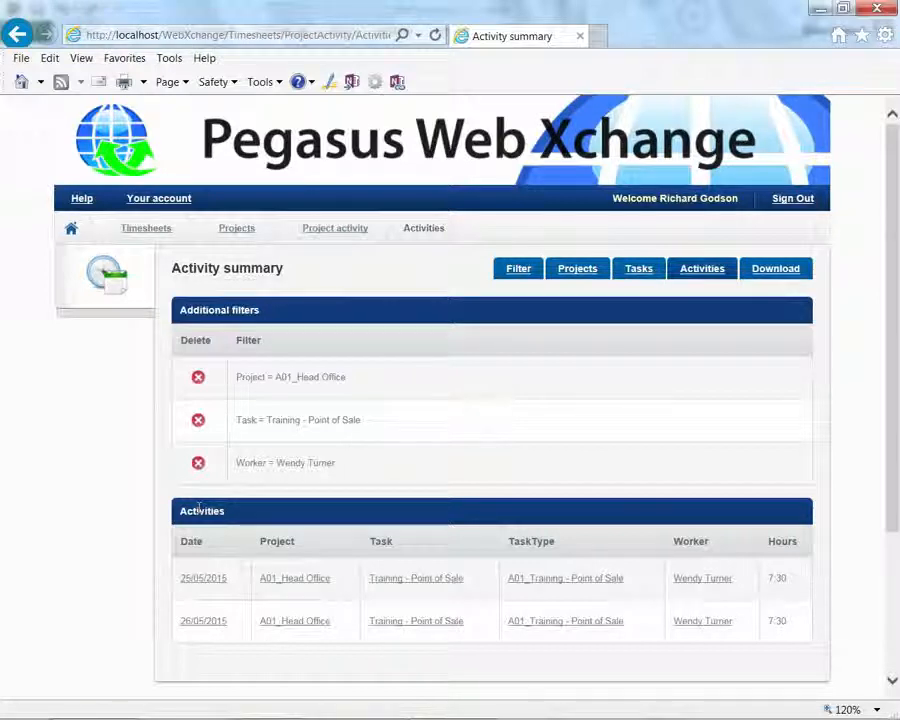
left_click(199, 423)
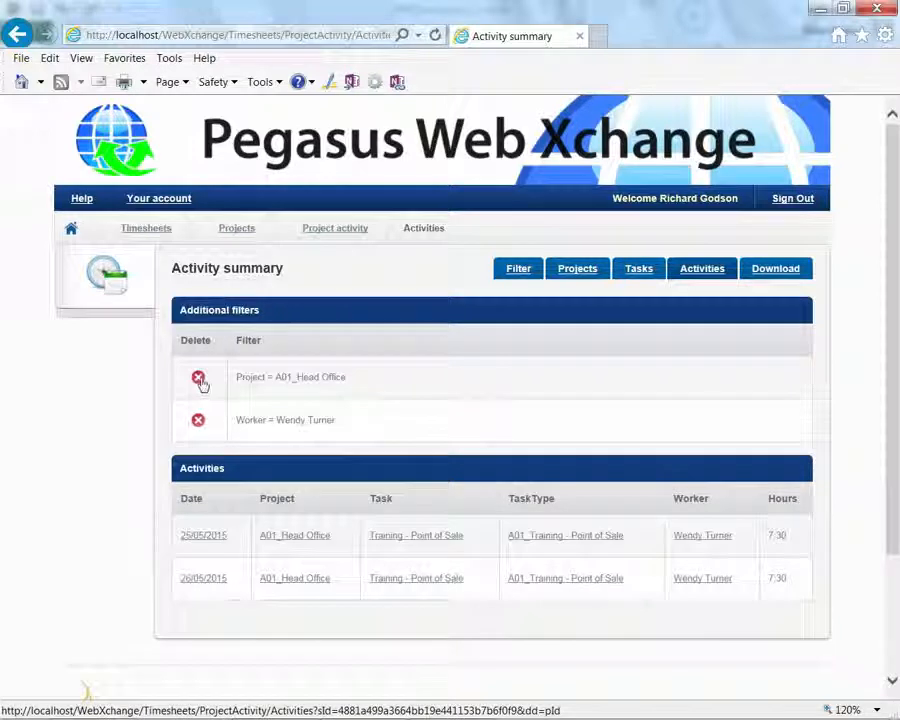
left_click(199, 380)
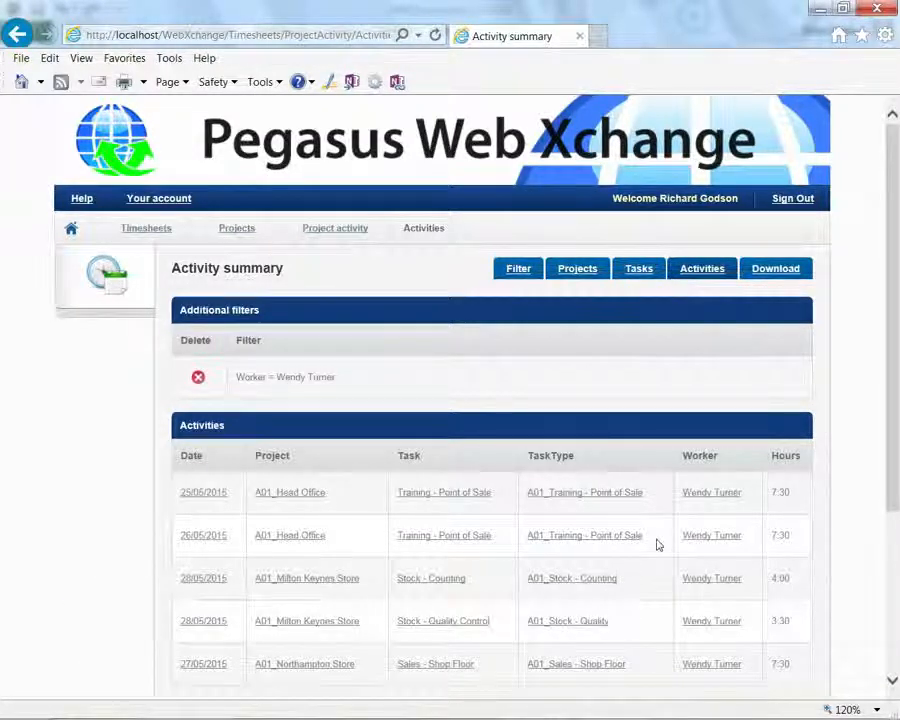
scroll(657, 545, "down", 2)
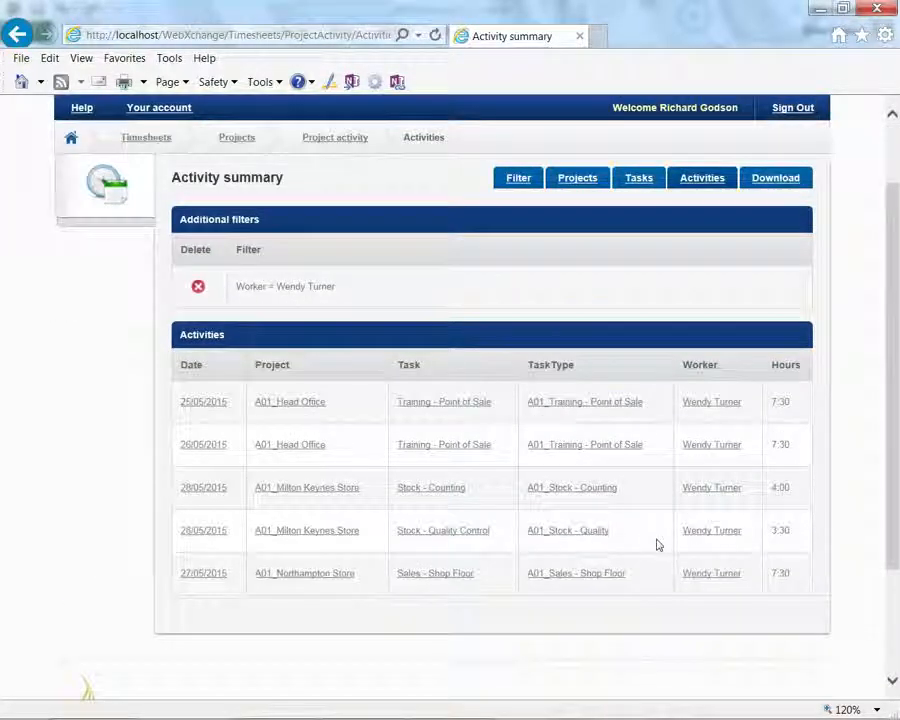
Download the Activities results with the filename PWXDownload and open the CSV file in Excel
left_click(774, 179)
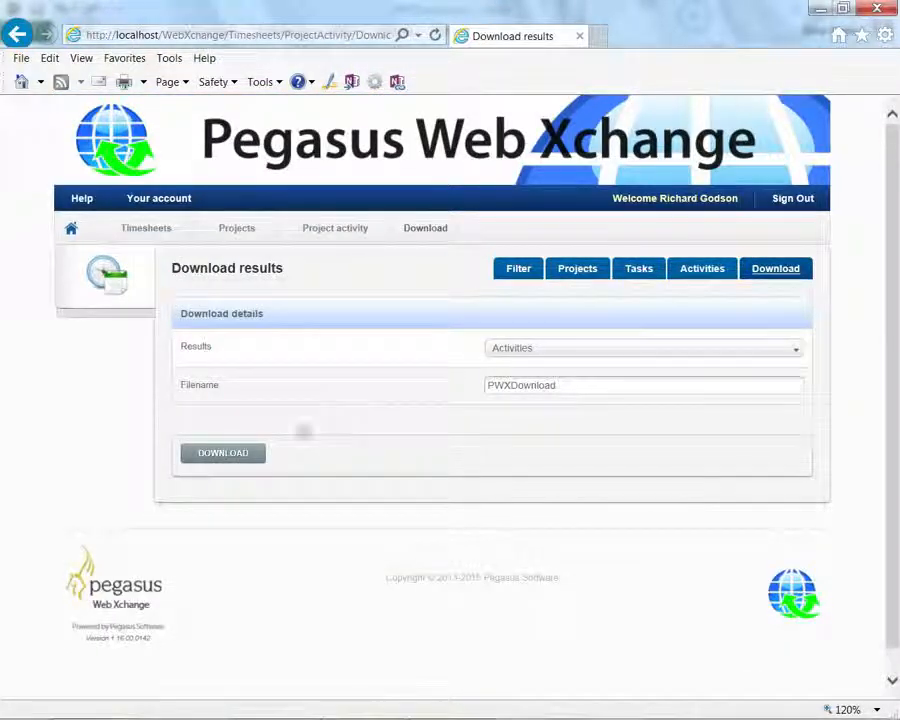
left_click(238, 454)
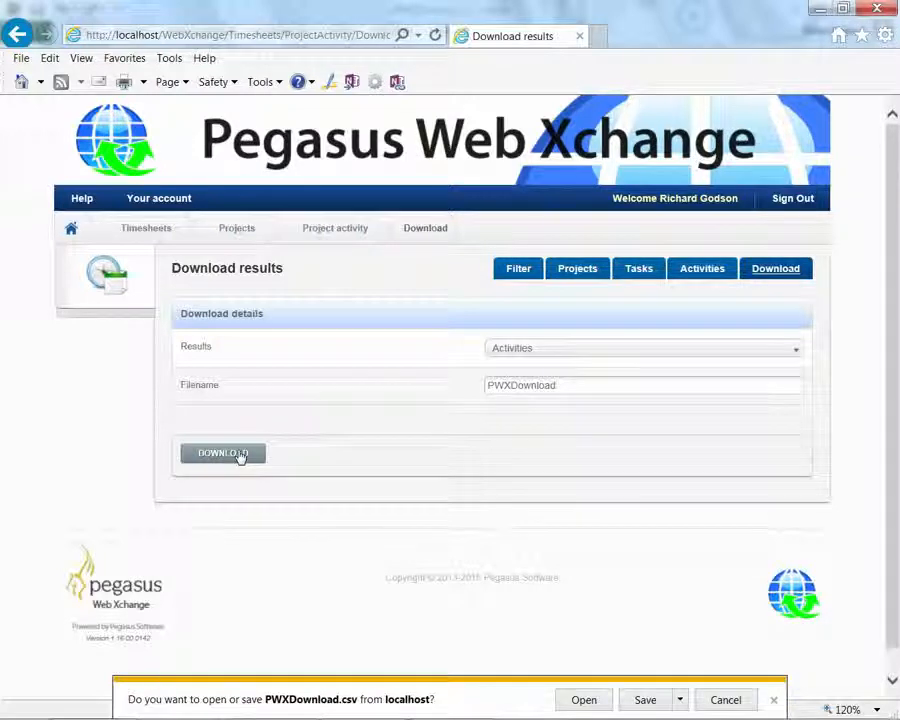
left_click(582, 699)
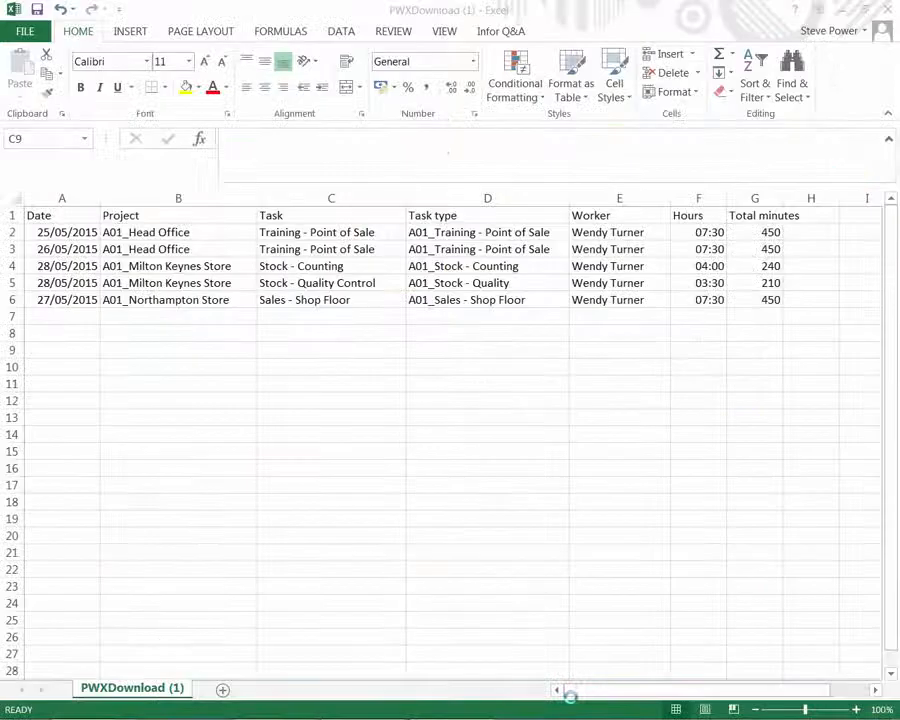